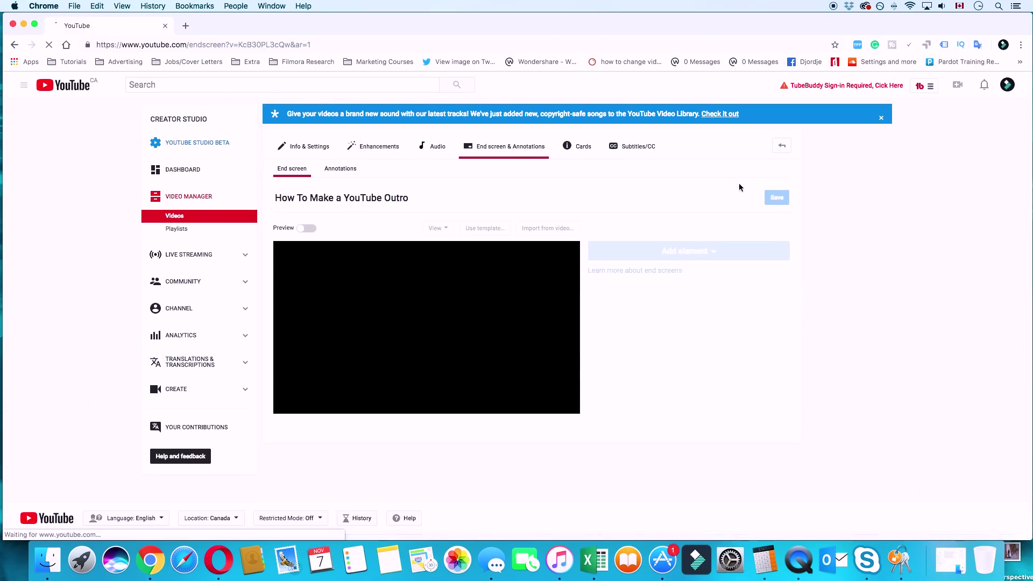
# Add Subscribe and Most recent upload elements to the end screen and arrange them beside Best for viewer, with Subscribe over the ring light.
pyautogui.scroll(-1, 867, 323)
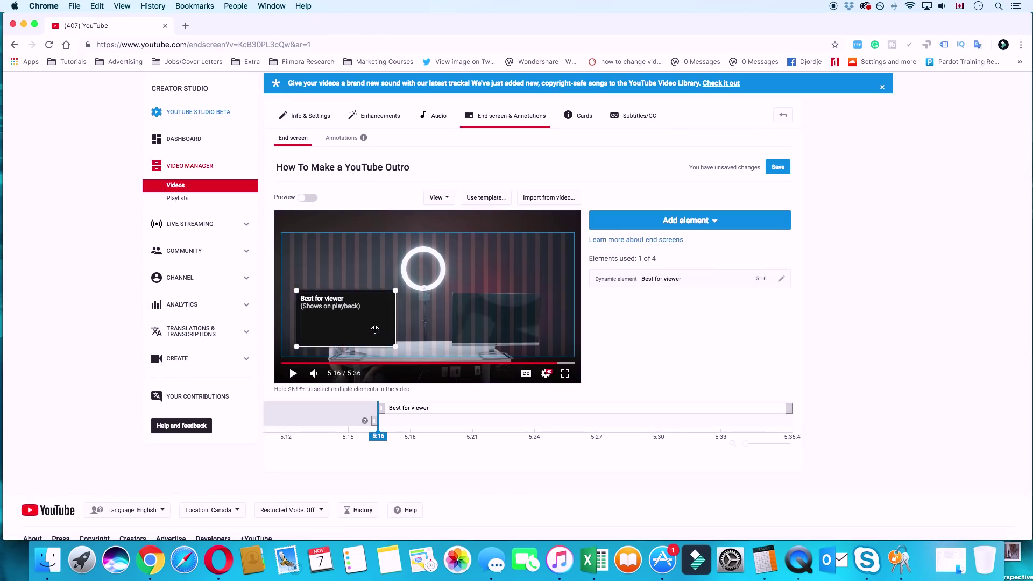
pyautogui.moveTo(375, 326); pyautogui.dragTo(373, 326)
pyautogui.click(691, 224)
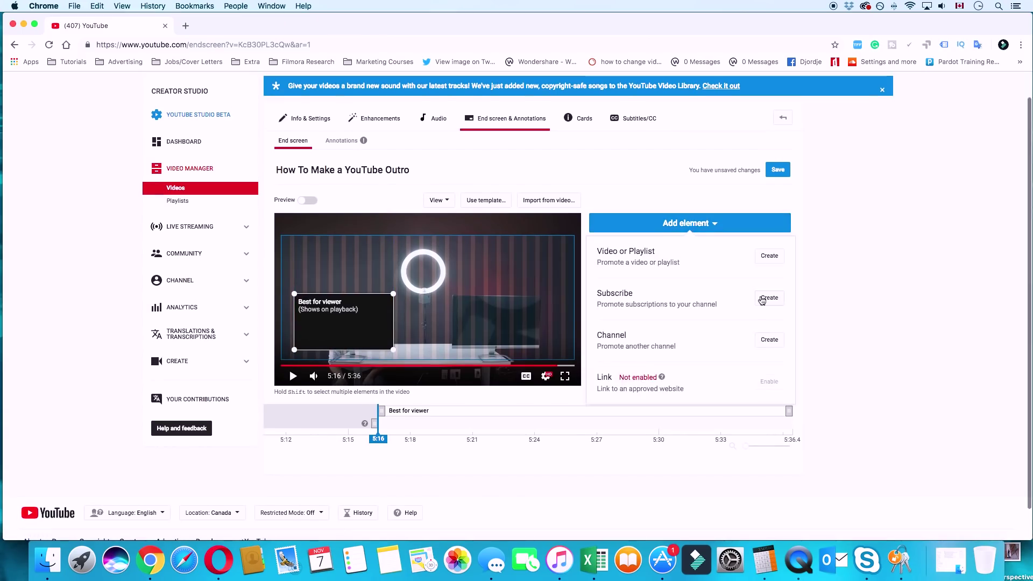
pyautogui.click(763, 299)
pyautogui.moveTo(313, 260); pyautogui.dragTo(433, 270)
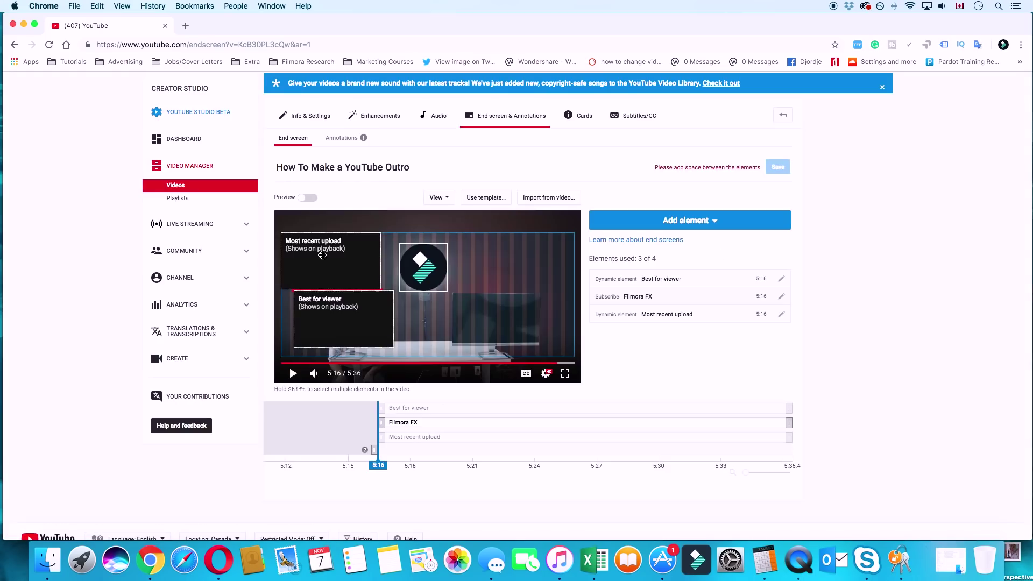
pyautogui.moveTo(497, 319); pyautogui.dragTo(498, 319)
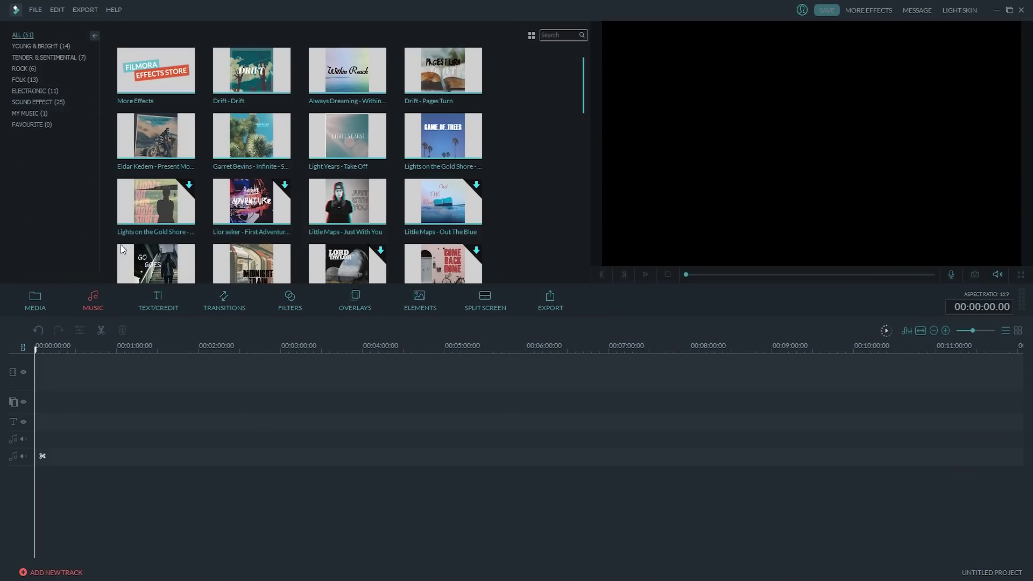
# In Filmora, place the Gradient2 sample color on the main video track and extend it to about 3 min 45 s.
pyautogui.click(56, 313)
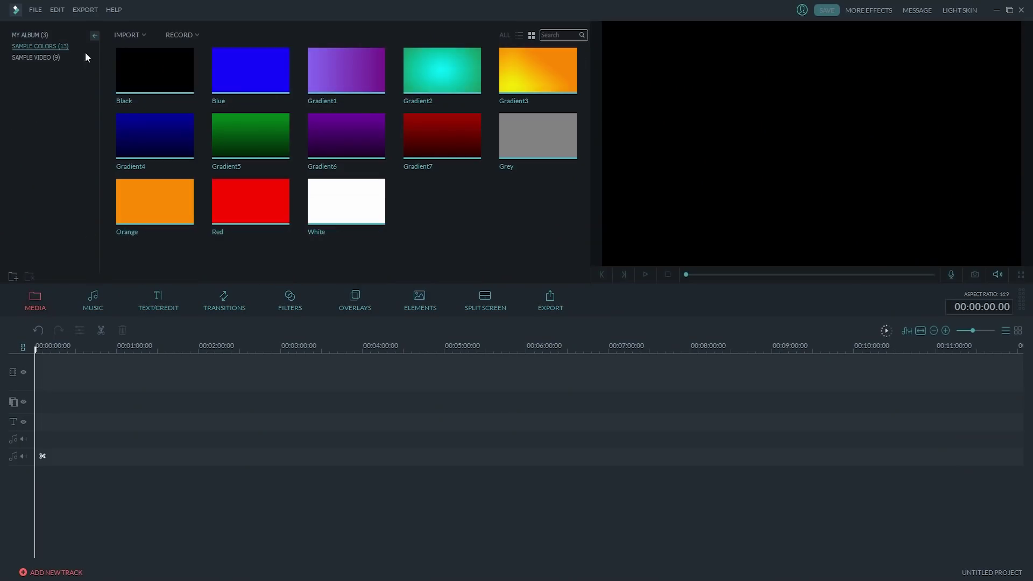
pyautogui.moveTo(441, 89); pyautogui.dragTo(240, 235)
pyautogui.moveTo(58, 375); pyautogui.dragTo(341, 383)
pyautogui.click(78, 348)
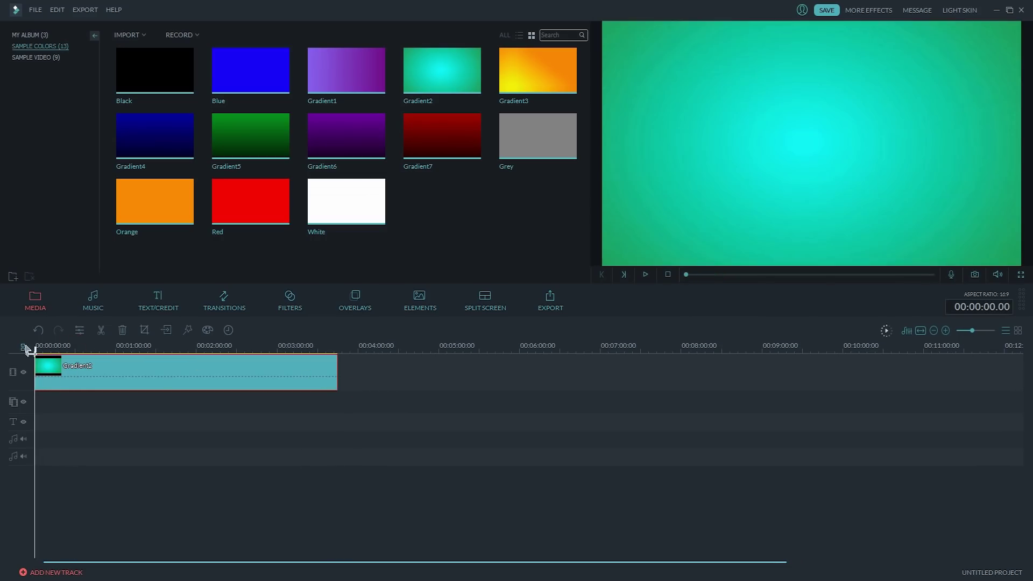
# Place the first OutroSlateAnim rectangle clip from My Album at the start of the first overlay track.
pyautogui.click(31, 34)
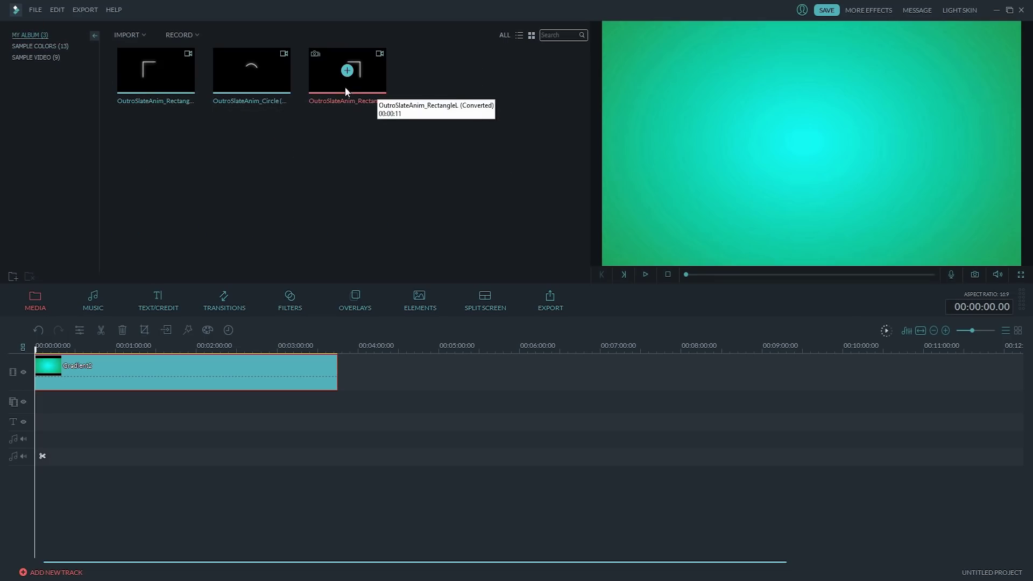
pyautogui.moveTo(173, 99); pyautogui.dragTo(119, 357)
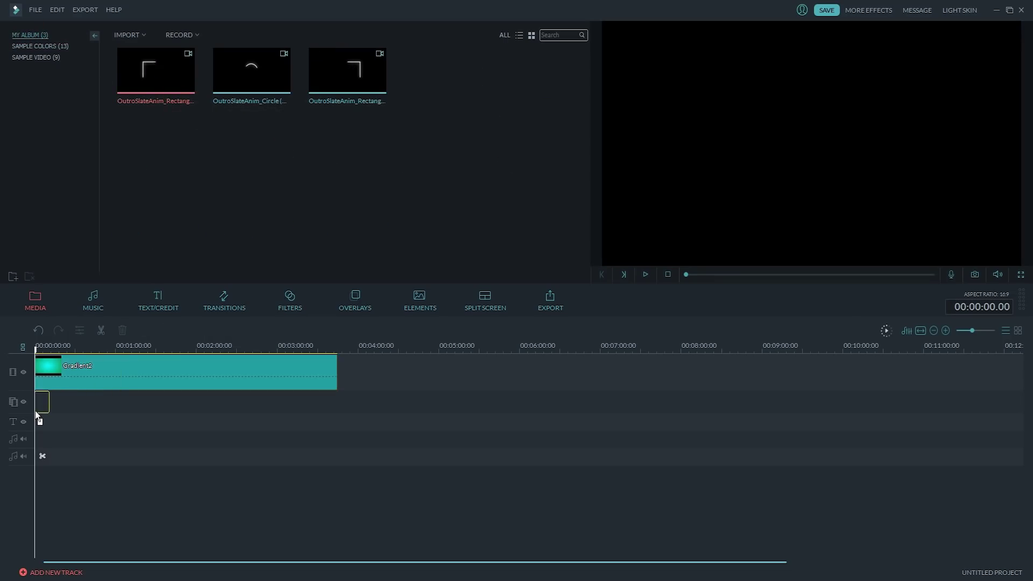
pyautogui.moveTo(34, 410); pyautogui.dragTo(49, 406)
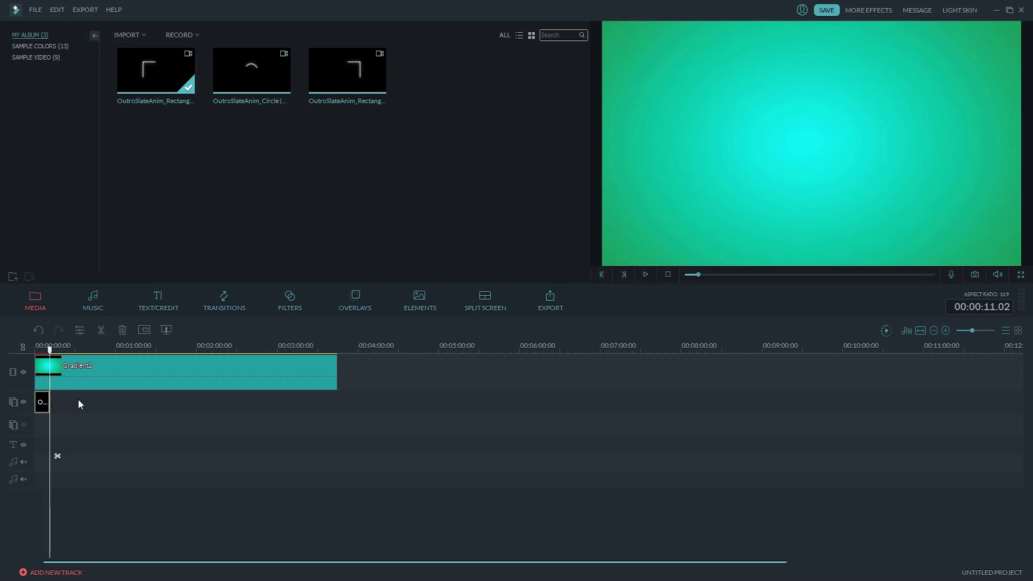
# Set the overlay rectangle clip's blending mode to Screen in its advanced PIP settings.
pyautogui.doubleClick(42, 402)
pyautogui.rightClick(47, 407)
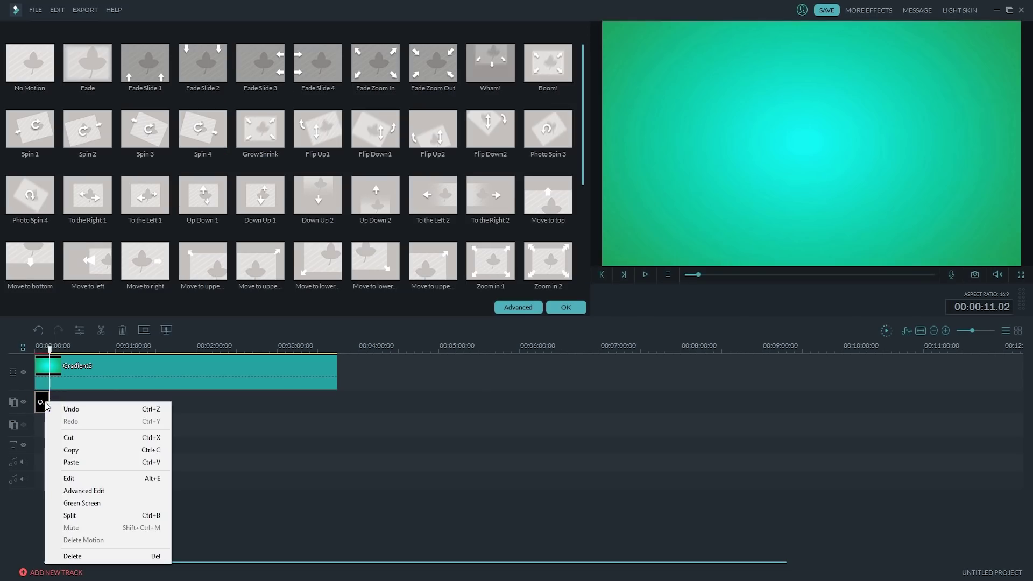
pyautogui.click(500, 308)
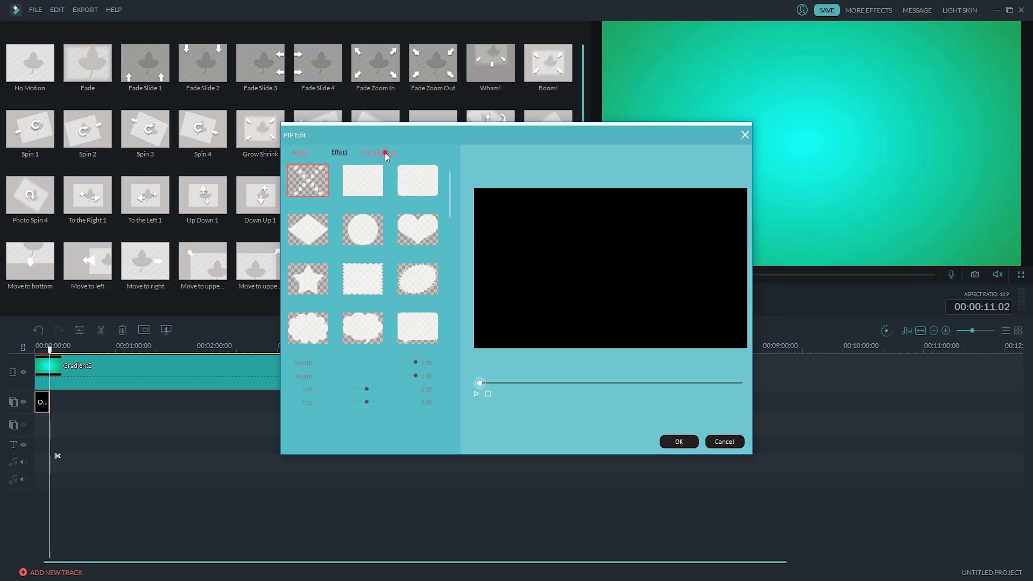
pyautogui.click(385, 153)
pyautogui.click(384, 176)
pyautogui.click(376, 226)
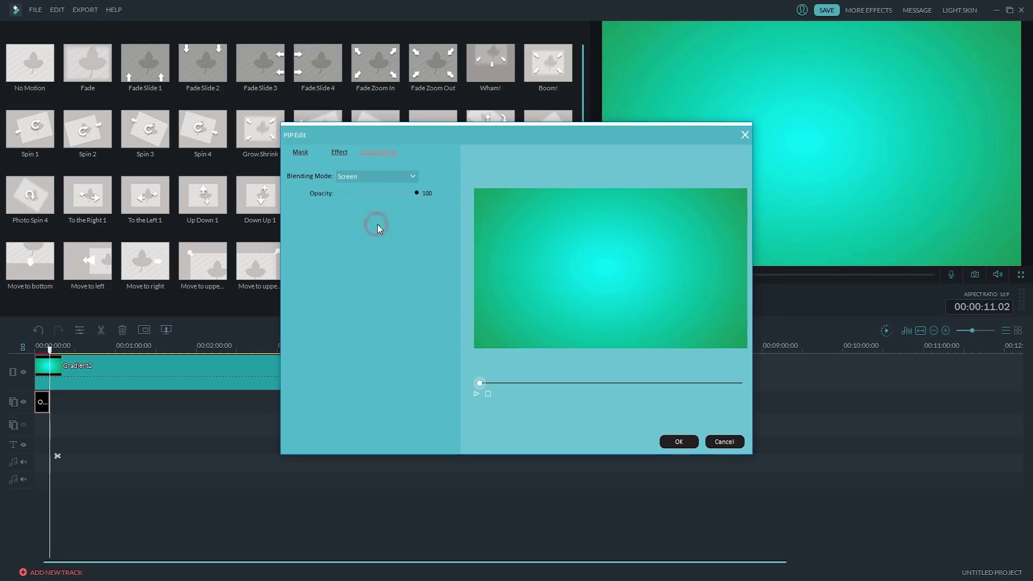
pyautogui.click(690, 444)
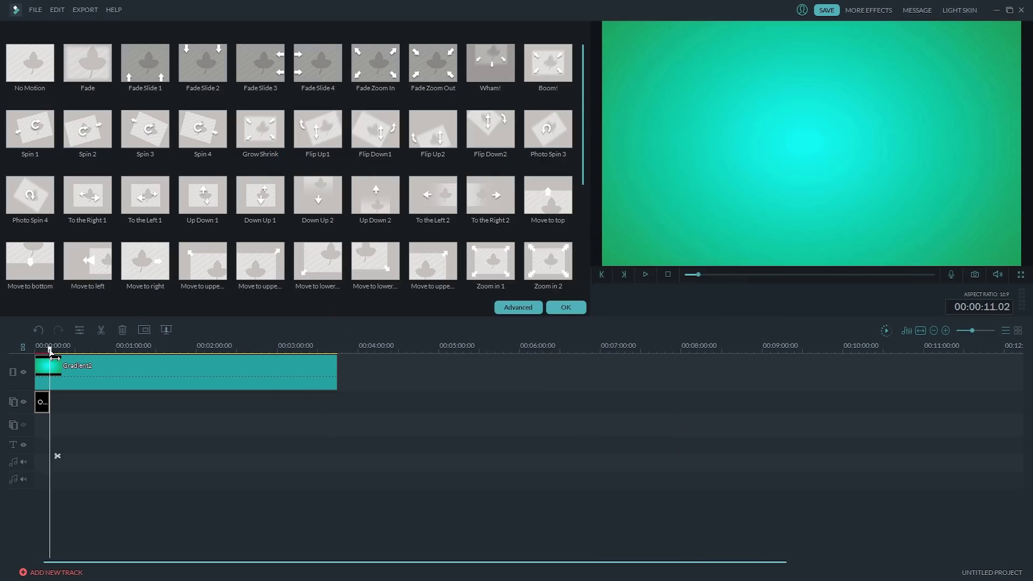
# Move the rectangle animation to the left half of the frame, slightly below center.
pyautogui.moveTo(53, 357)
pyautogui.mouseDown()
pyautogui.moveTo(40, 362)
pyautogui.moveTo(47, 365)
pyautogui.mouseUp()
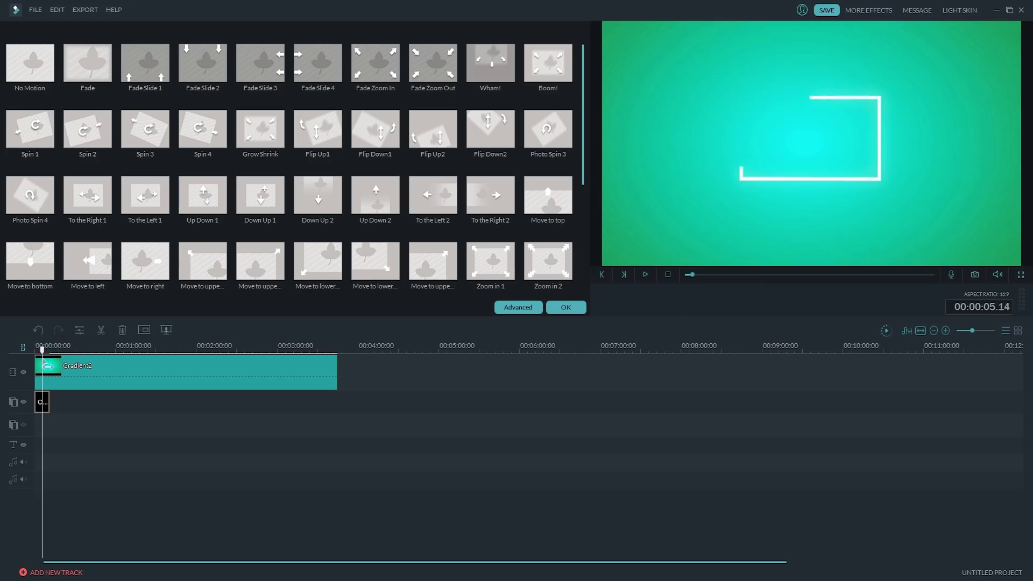
pyautogui.moveTo(875, 175); pyautogui.dragTo(775, 194)
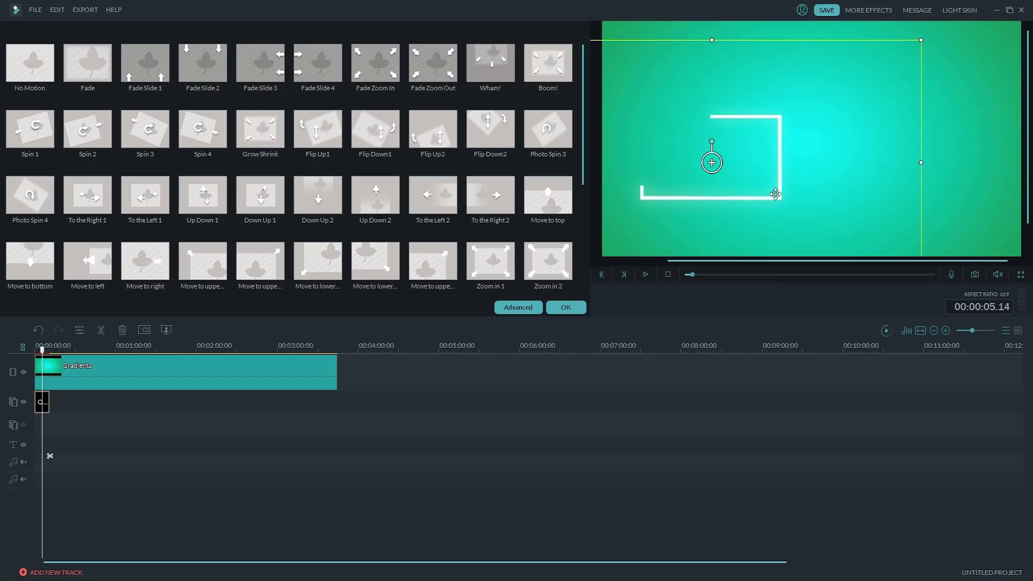
pyautogui.click(566, 307)
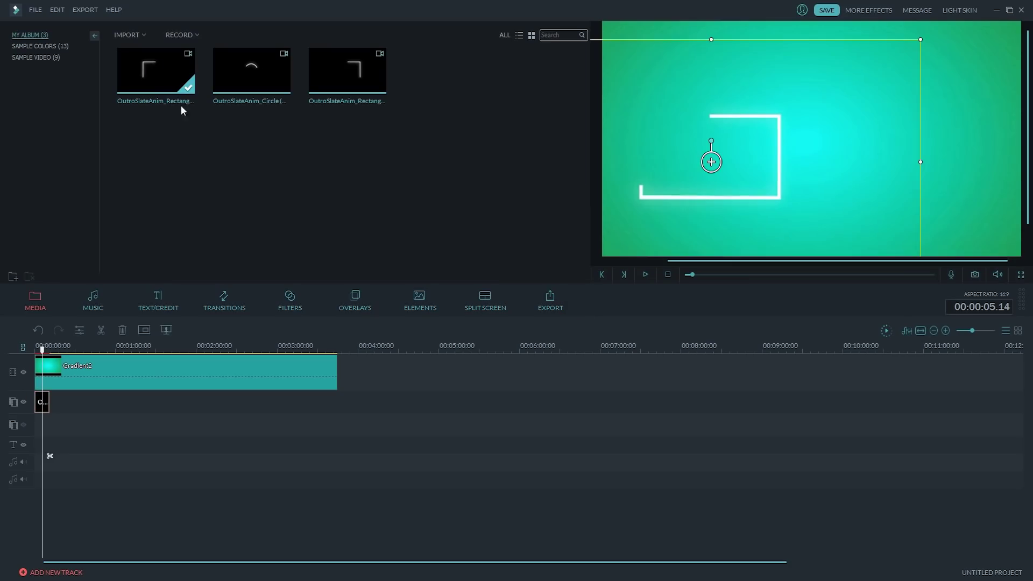
# Add the OutroSlateAnim_RectangleL clip at the start of the second overlay track and set its blending mode to Screen.
pyautogui.moveTo(347, 73); pyautogui.dragTo(41, 429)
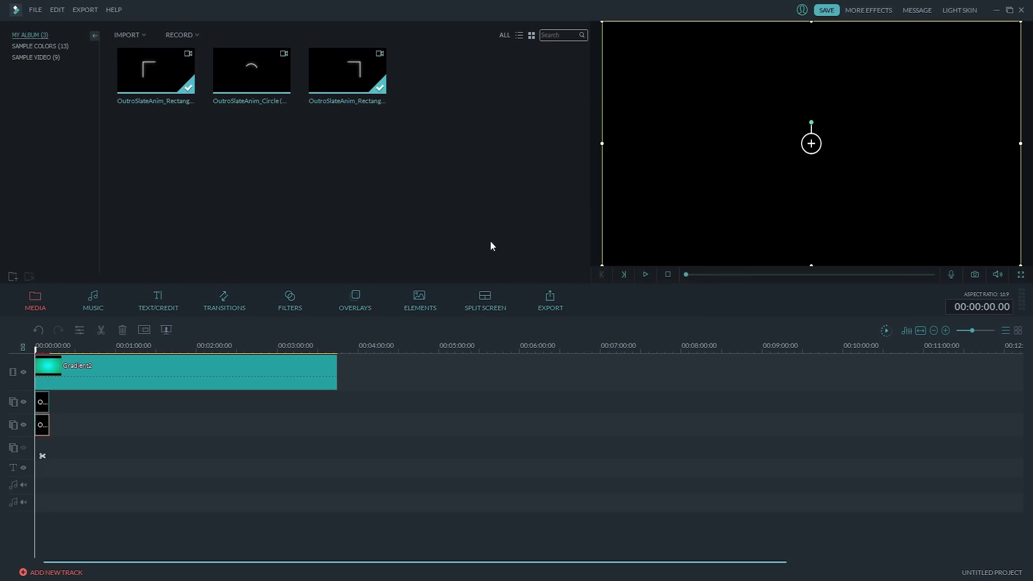
pyautogui.doubleClick(40, 429)
pyautogui.click(521, 306)
pyautogui.click(386, 151)
pyautogui.click(385, 176)
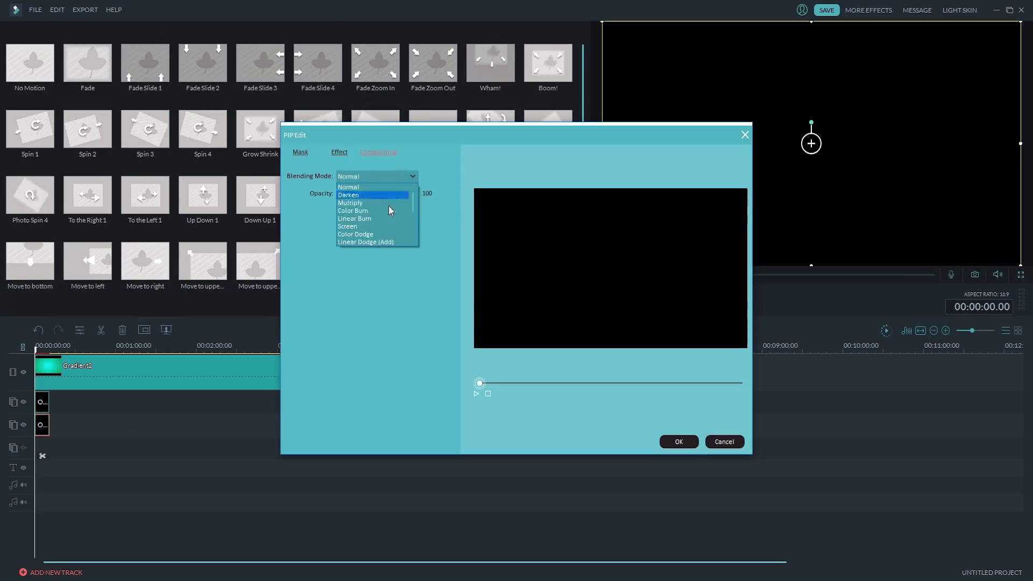
pyautogui.click(386, 228)
pyautogui.click(671, 442)
# Move the second rectangle animation to the right half of the frame, level with the left one, and preview it.
pyautogui.moveTo(723, 163); pyautogui.dragTo(863, 182)
pyautogui.press('space')
pyautogui.press('space')
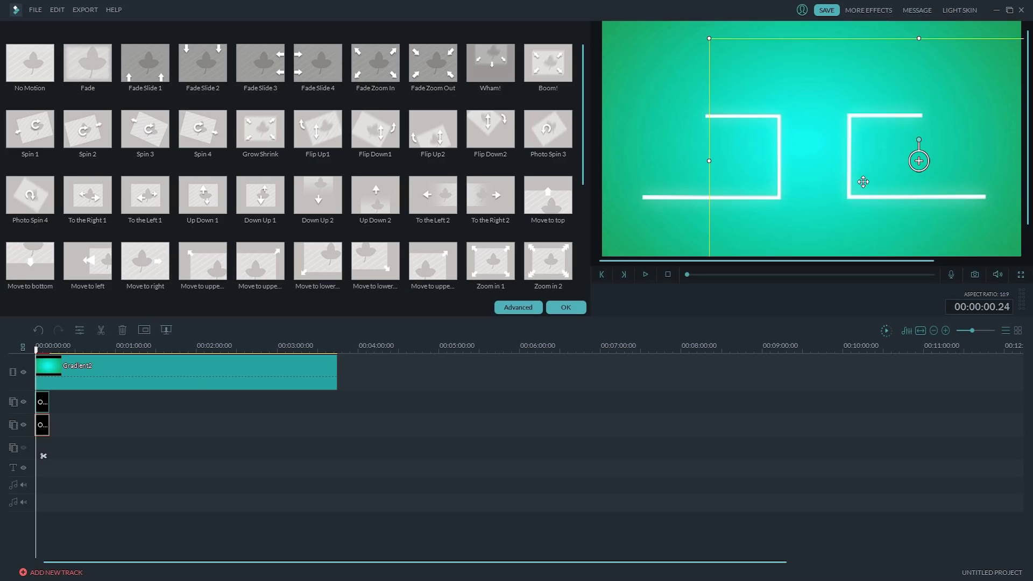
pyautogui.click(576, 313)
# Add the OutroSlateAnim_Circle clip at the start of the third overlay track and set its blending mode to Screen.
pyautogui.moveTo(266, 97); pyautogui.dragTo(44, 449)
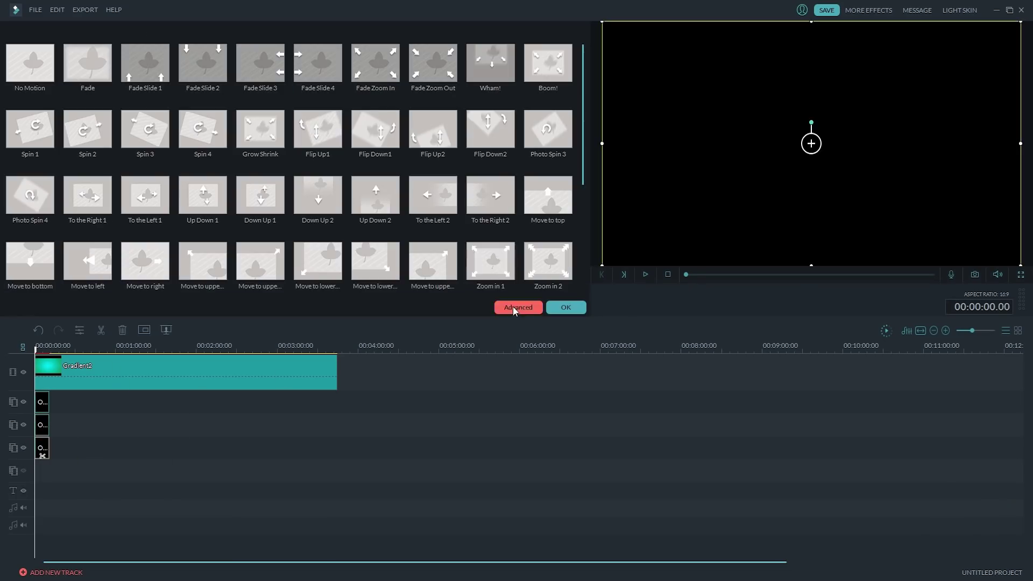
pyautogui.click(515, 308)
pyautogui.click(394, 153)
pyautogui.click(368, 177)
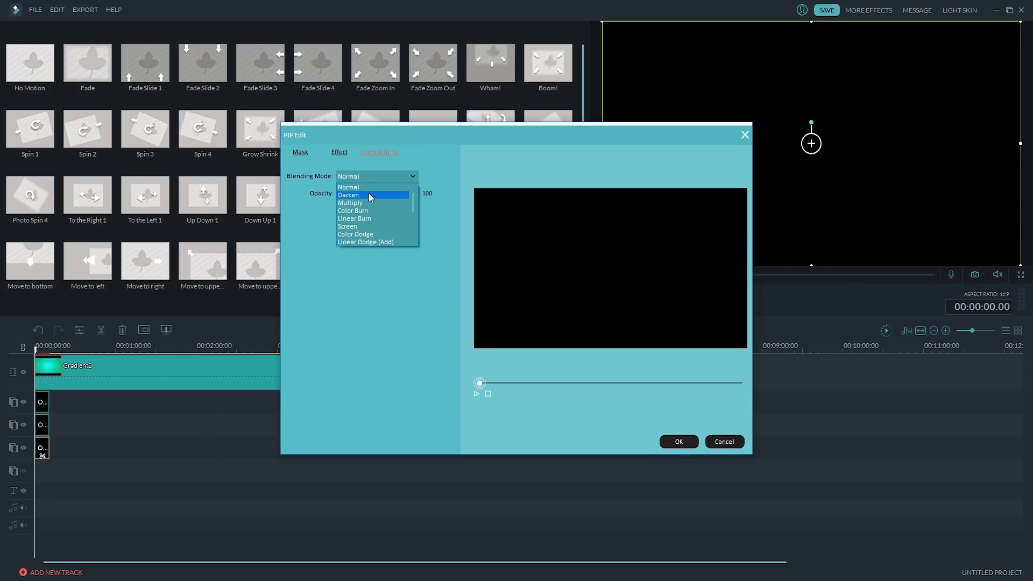
pyautogui.click(368, 228)
pyautogui.click(678, 441)
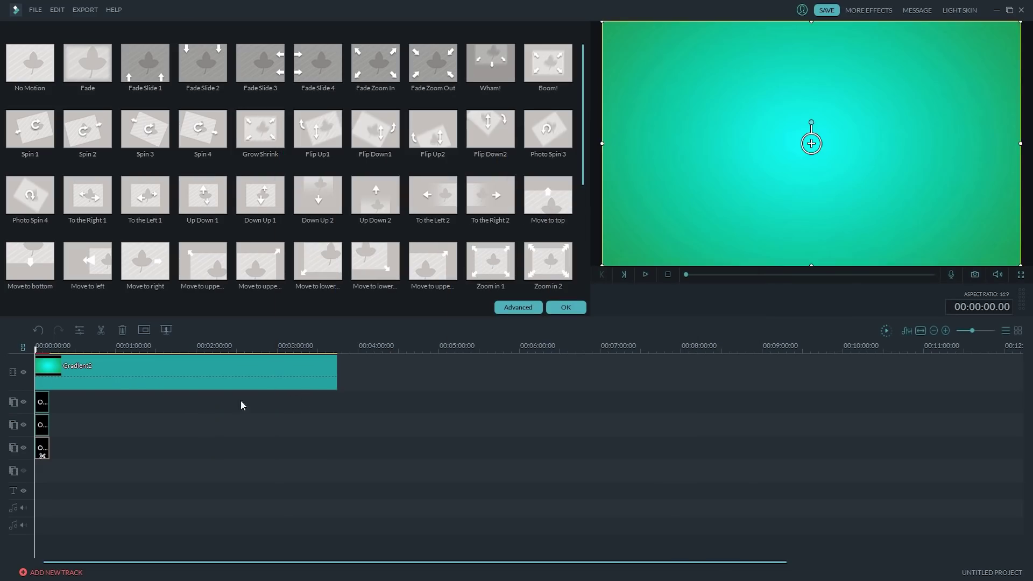
# Move the circle animation above the two rectangles, scale it down slightly, and center it between them.
pyautogui.press('space')
pyautogui.press('space')
pyautogui.moveTo(811, 173); pyautogui.dragTo(830, 116)
pyautogui.moveTo(603, 205); pyautogui.dragTo(636, 187)
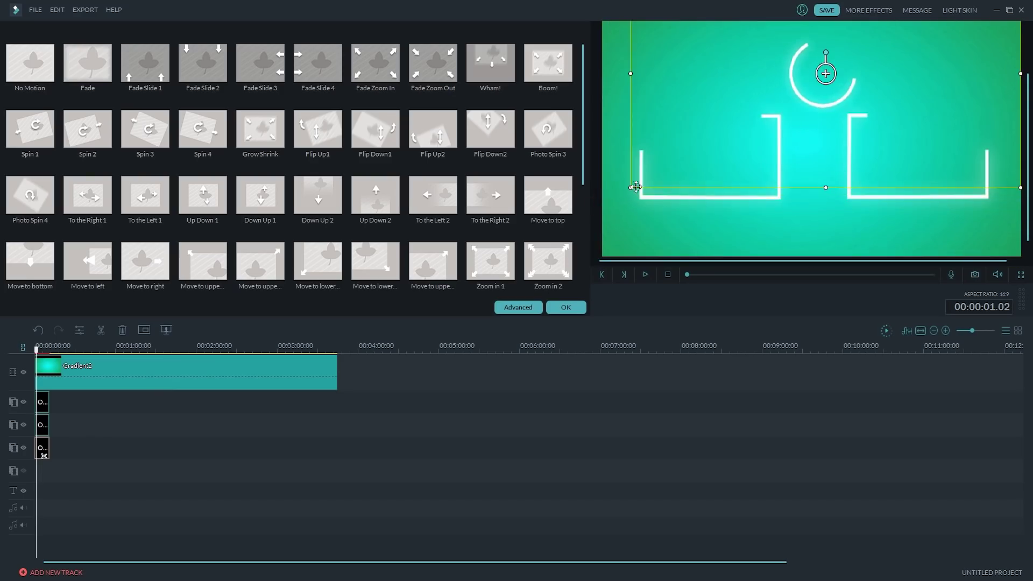
pyautogui.moveTo(842, 82); pyautogui.dragTo(831, 84)
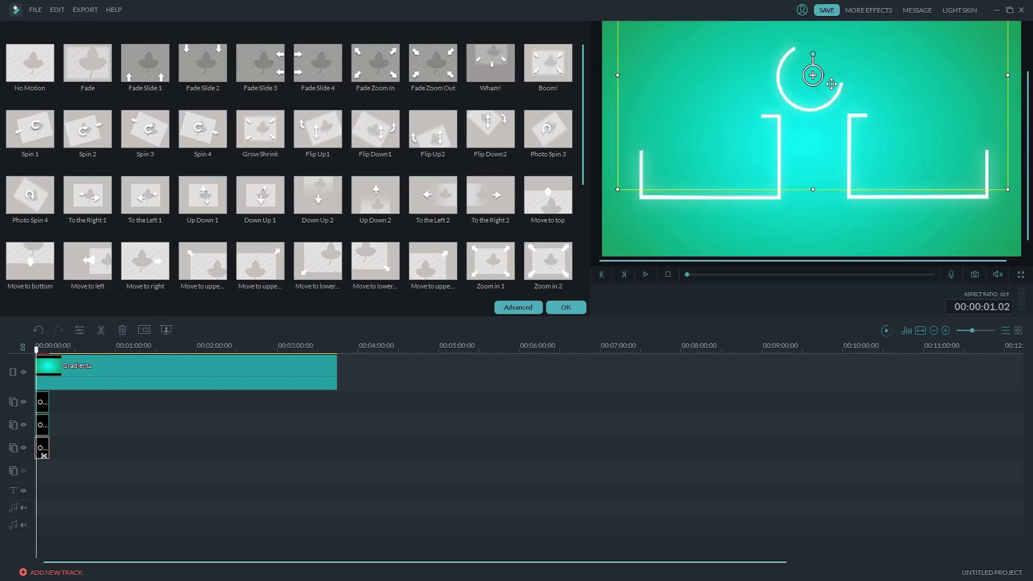
# Lower both rectangle animations slightly below the circle, keeping them aligned with each other.
pyautogui.click(44, 347)
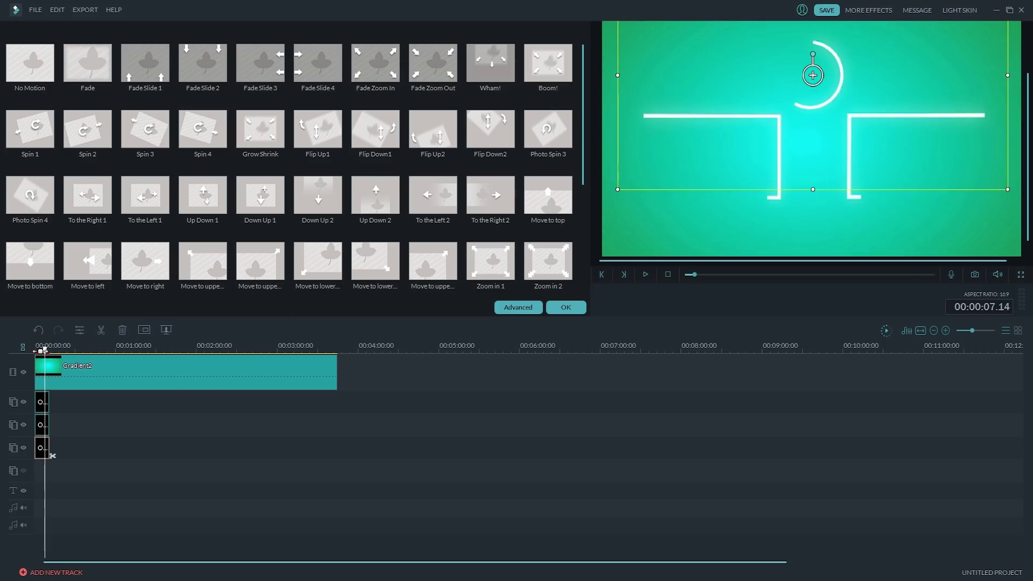
pyautogui.moveTo(759, 201); pyautogui.dragTo(739, 187)
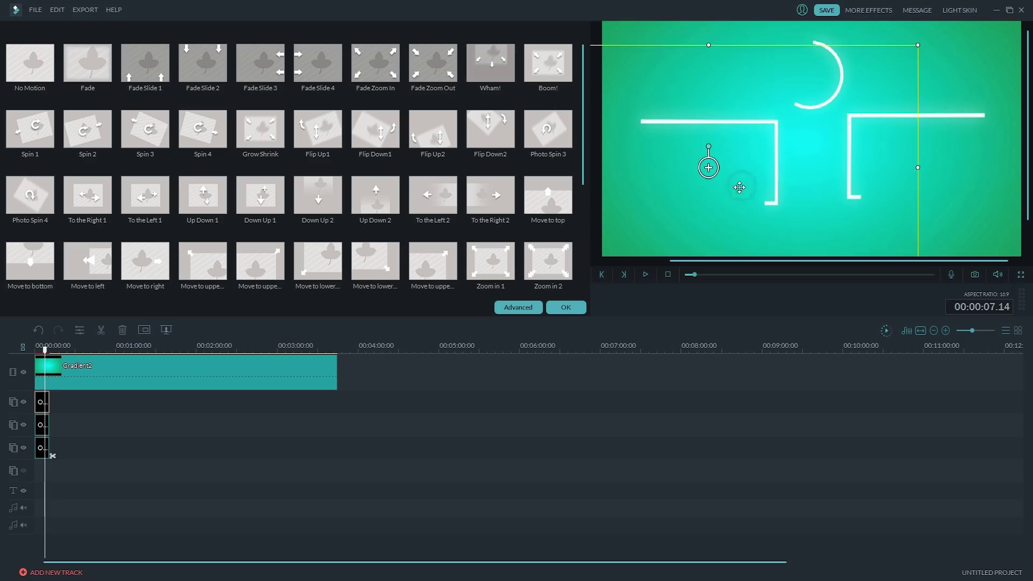
pyautogui.click(47, 426)
pyautogui.moveTo(885, 163); pyautogui.dragTo(888, 172)
pyautogui.click(315, 441)
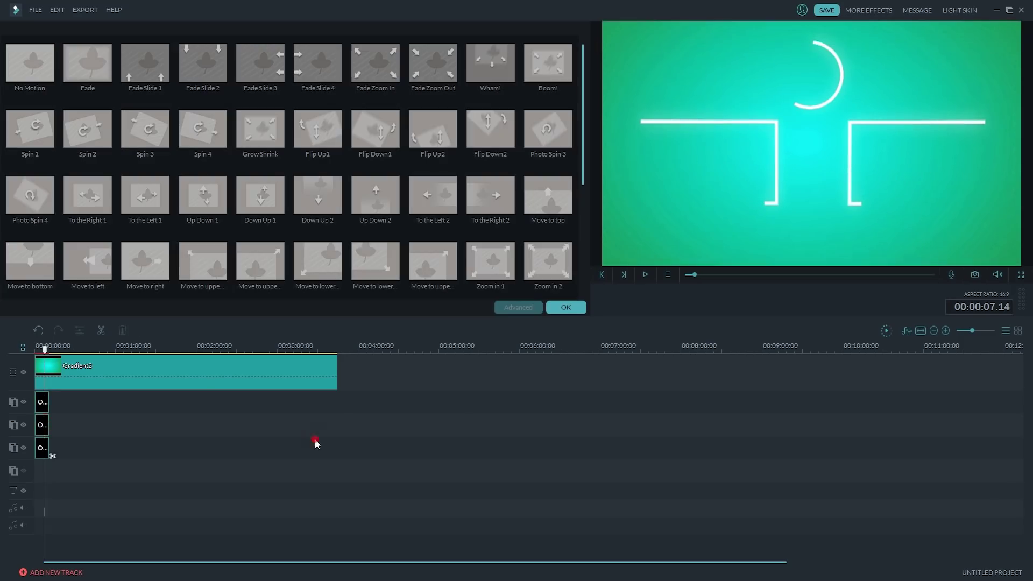
pyautogui.click(565, 308)
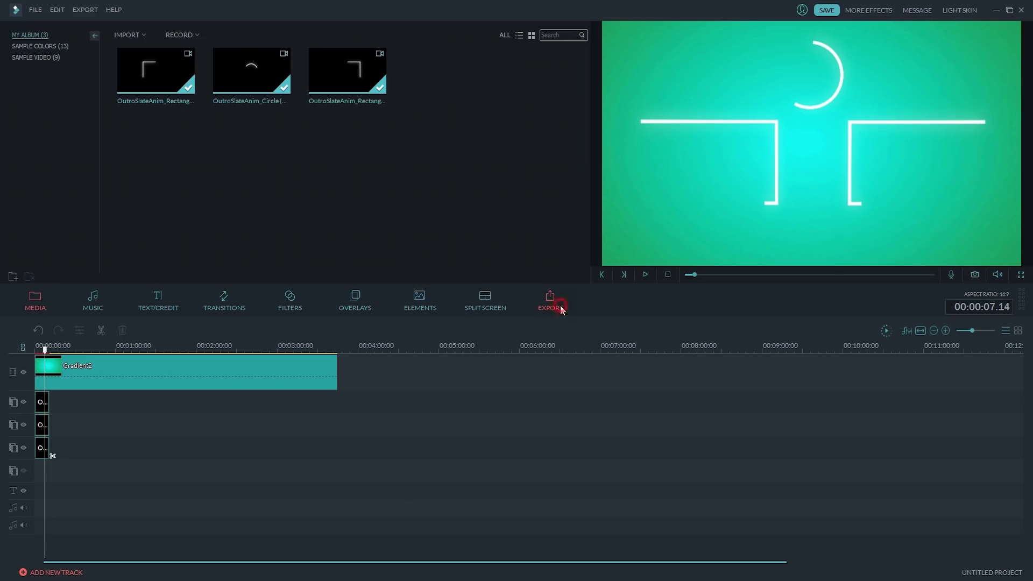
# Add the Black sample color to the fourth overlay track, shrink it, and move it over the left rectangle.
pyautogui.click(37, 47)
pyautogui.moveTo(161, 100); pyautogui.dragTo(41, 472)
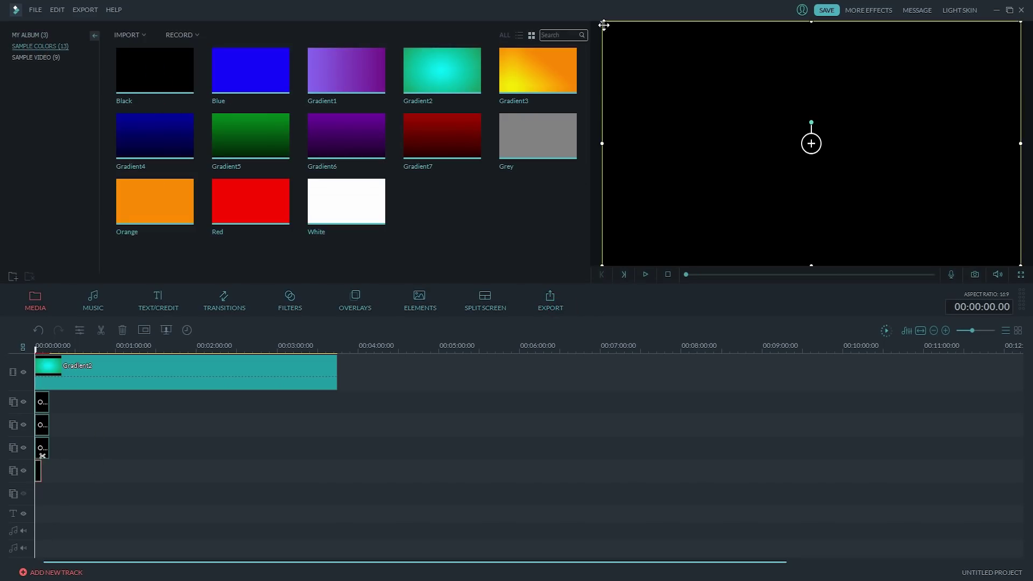
pyautogui.moveTo(602, 22); pyautogui.dragTo(828, 153)
pyautogui.moveTo(927, 233); pyautogui.dragTo(739, 181)
# Resize and nudge the black box so it fits inside the left rectangle outline, checking the fit during playback.
pyautogui.moveTo(36, 349); pyautogui.dragTo(40, 349)
pyautogui.moveTo(832, 214); pyautogui.dragTo(793, 191)
pyautogui.moveTo(751, 150); pyautogui.dragTo(746, 165)
pyautogui.moveTo(787, 208); pyautogui.dragTo(771, 199)
pyautogui.moveTo(743, 177); pyautogui.dragTo(744, 181)
pyautogui.press('space')
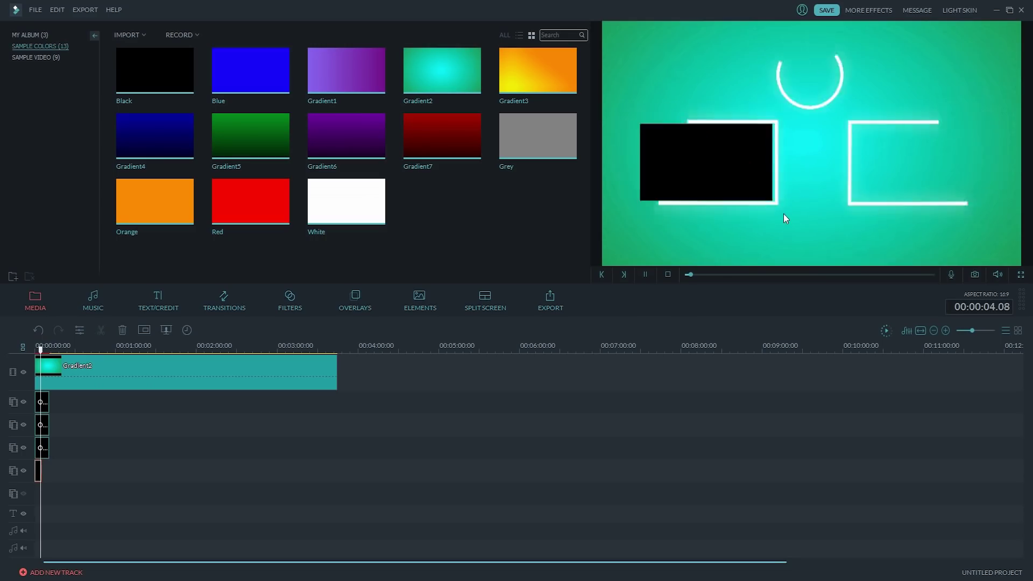
pyautogui.click(745, 176)
pyautogui.moveTo(726, 171); pyautogui.dragTo(728, 168)
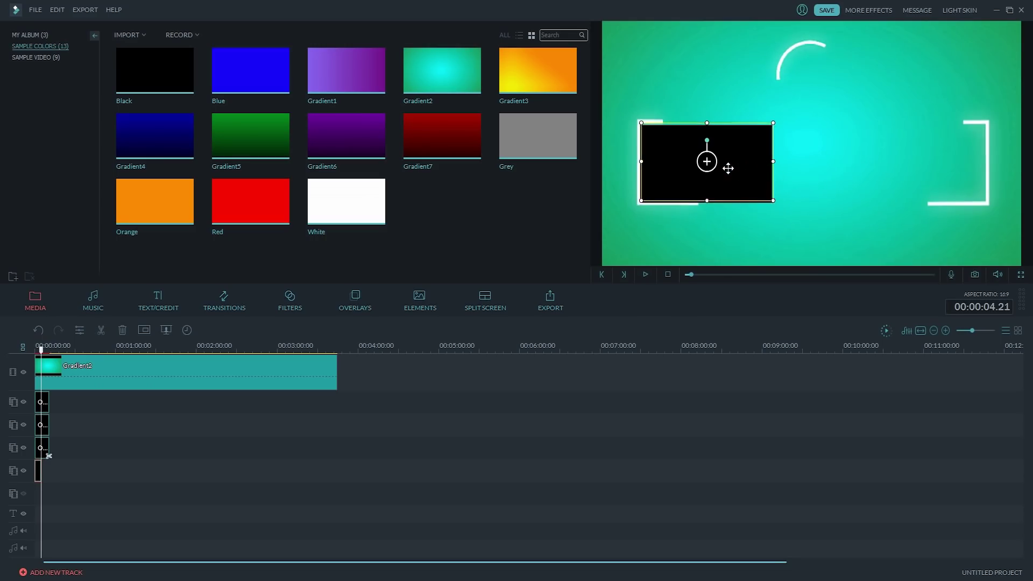
pyautogui.press('space')
pyautogui.press('space')
# Extend the black clip to match the animation clips' length of about 11 seconds and preview it from the start.
pyautogui.moveTo(42, 479); pyautogui.dragTo(49, 480)
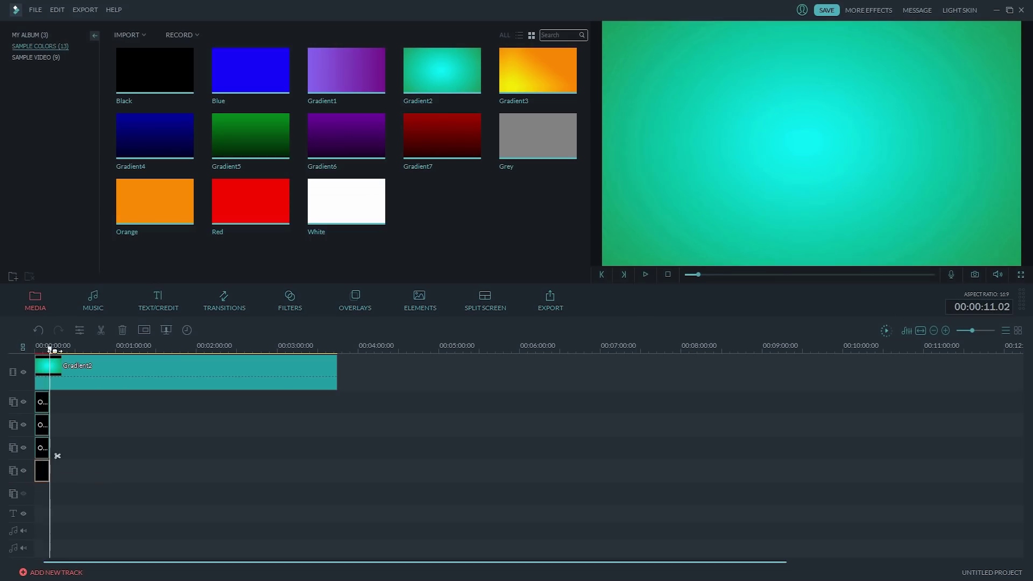
pyautogui.click(34, 349)
pyautogui.press('space')
pyautogui.press('space')
pyautogui.click(34, 349)
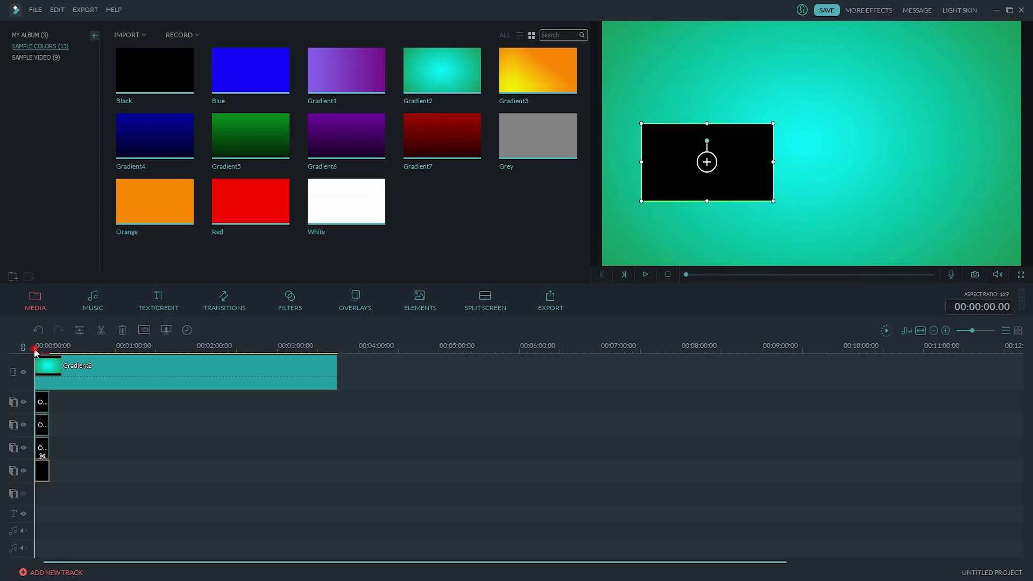
# Paste a copy of the black clip at the start of the fifth overlay track and move its box over the right rectangle.
pyautogui.click(63, 349)
pyautogui.hotkey('ctrl', 'v')
pyautogui.moveTo(71, 466); pyautogui.dragTo(43, 497)
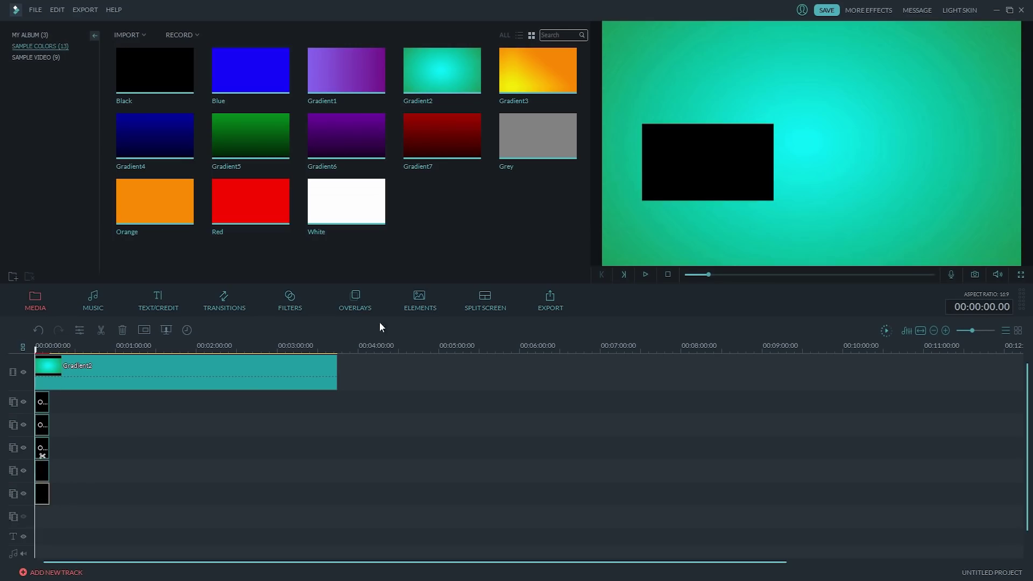
pyautogui.moveTo(704, 158); pyautogui.dragTo(924, 163)
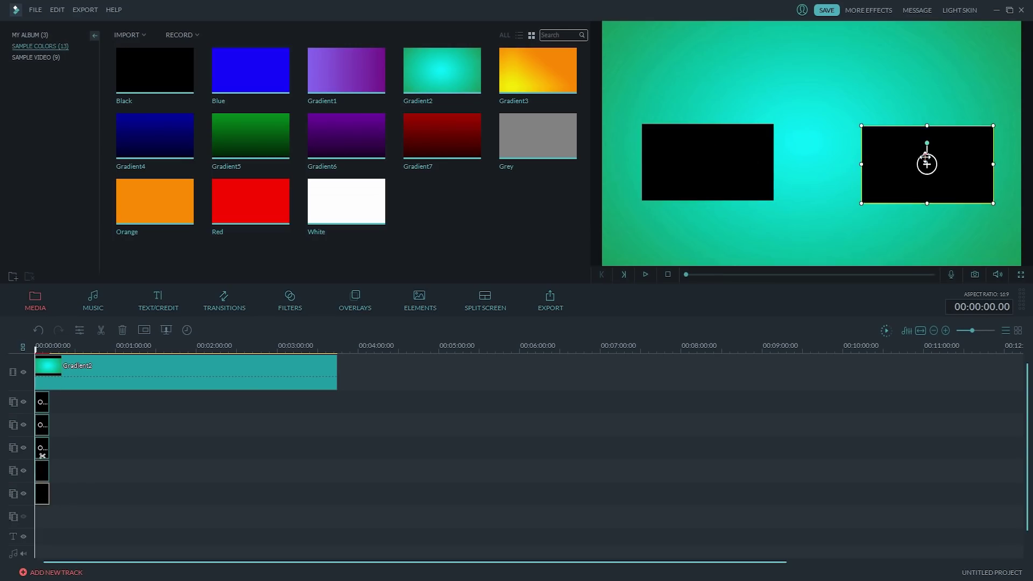
# Nudge the second black box into place inside the right rectangle outline, checking it against the animation at about six seconds.
pyautogui.click(43, 348)
pyautogui.moveTo(909, 160); pyautogui.dragTo(903, 162)
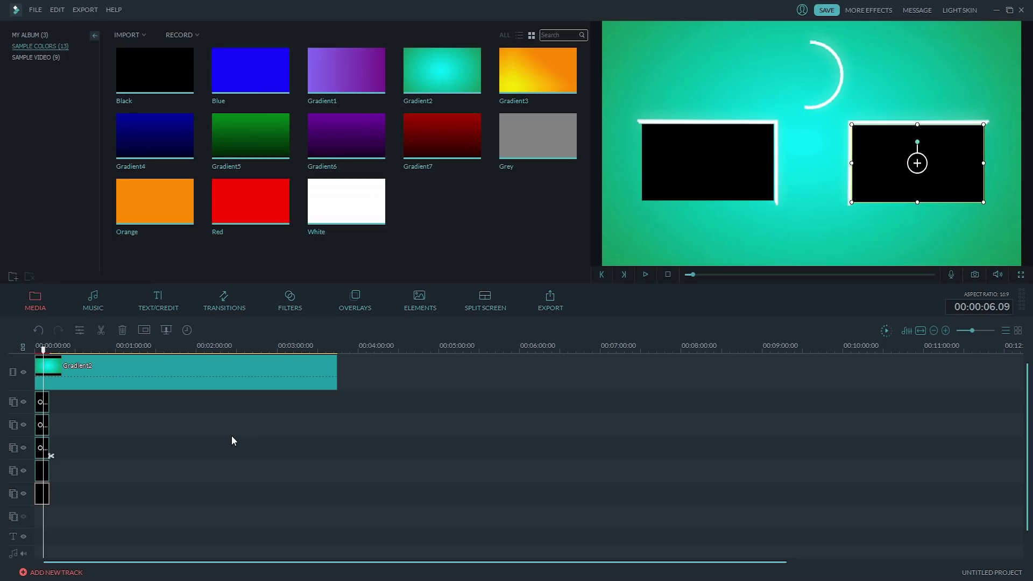
pyautogui.click(168, 467)
# Paste a copy of the black clip at the start of the sixth overlay track, shrink it, and move it above the two boxes.
pyautogui.click(42, 488)
pyautogui.moveTo(46, 356); pyautogui.dragTo(55, 355)
pyautogui.moveTo(851, 201); pyautogui.dragTo(826, 79)
pyautogui.moveTo(67, 494); pyautogui.dragTo(69, 504)
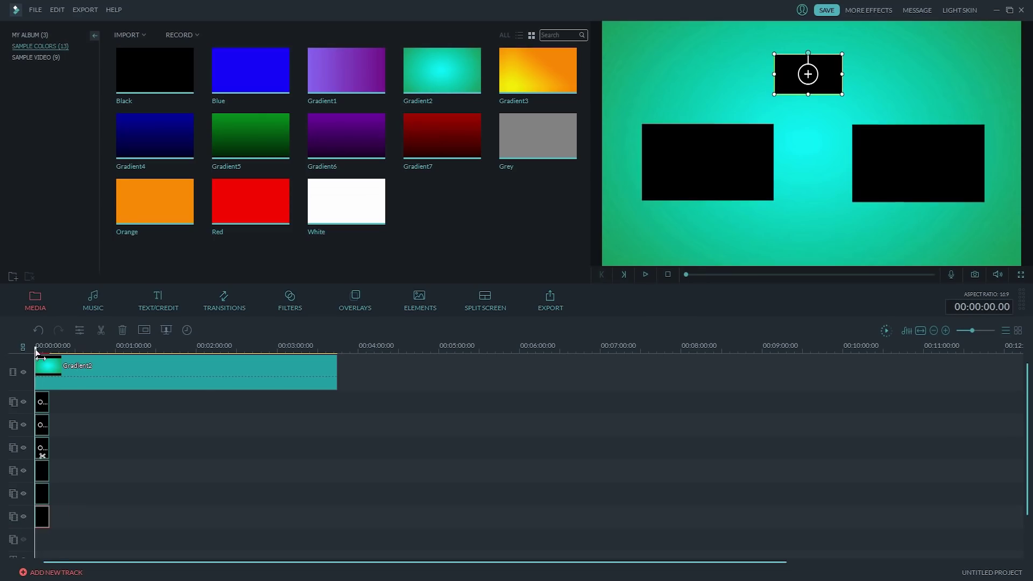
# Enlarge and reposition the upper black box so it covers the circle outline, using a frame where the outline is drawn.
pyautogui.moveTo(43, 348); pyautogui.dragTo(41, 348)
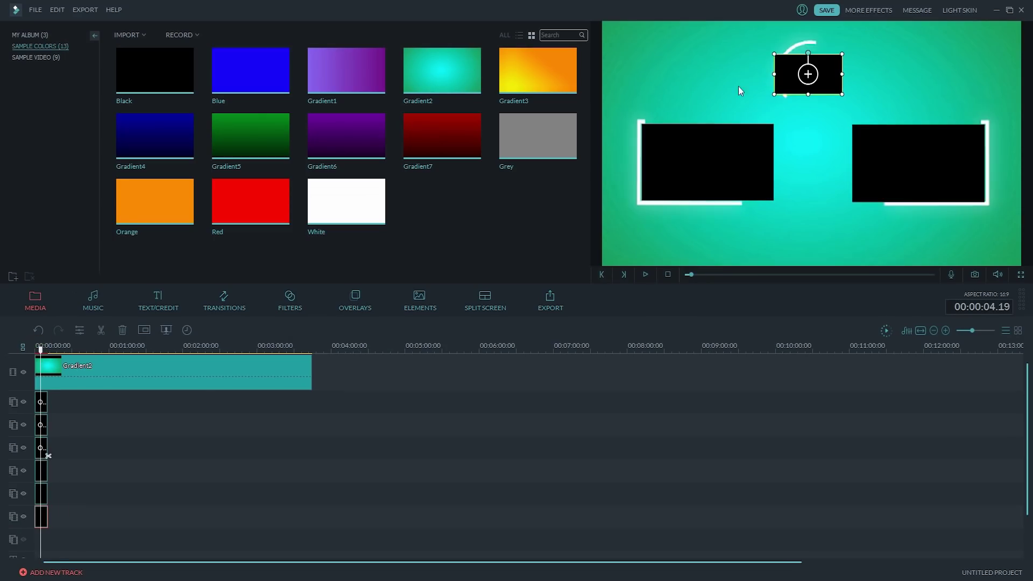
pyautogui.moveTo(804, 77); pyautogui.dragTo(811, 59)
pyautogui.moveTo(849, 96); pyautogui.dragTo(853, 102)
pyautogui.moveTo(841, 86); pyautogui.dragTo(829, 82)
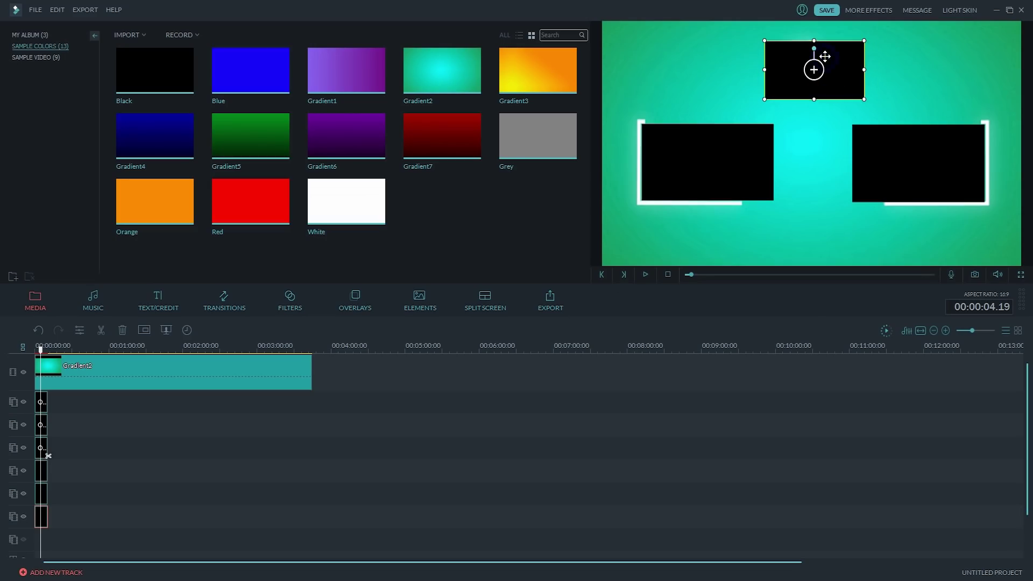
# Apply the circle mask to the upper black box and set the mask width to 0.78.
pyautogui.doubleClick(43, 511)
pyautogui.click(518, 309)
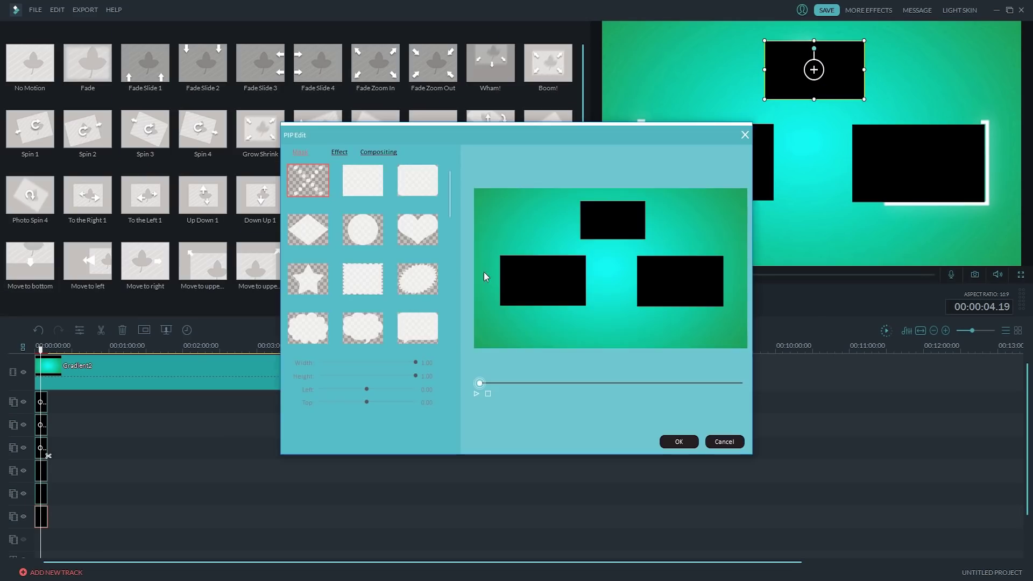
pyautogui.click(359, 220)
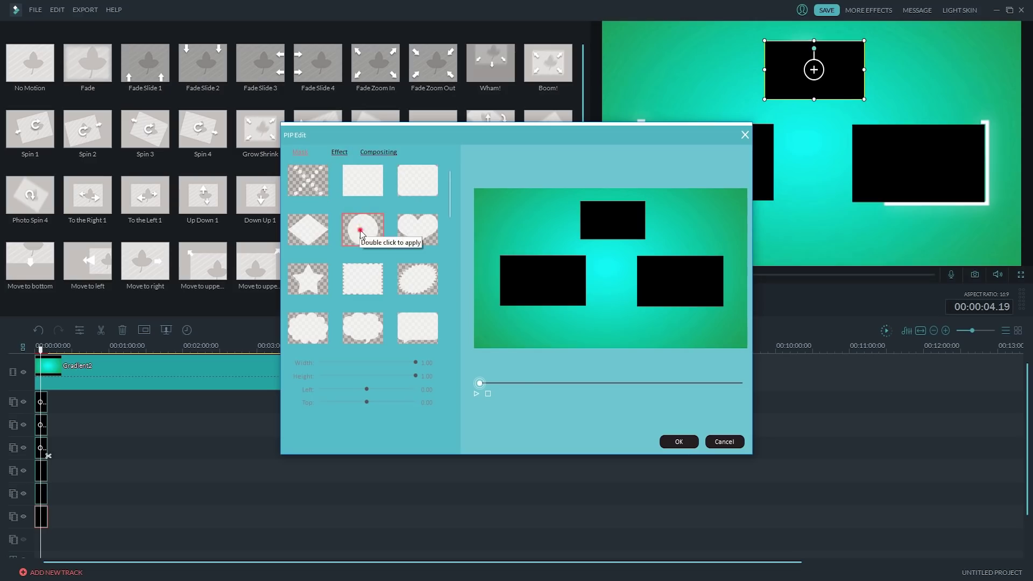
pyautogui.doubleClick(360, 232)
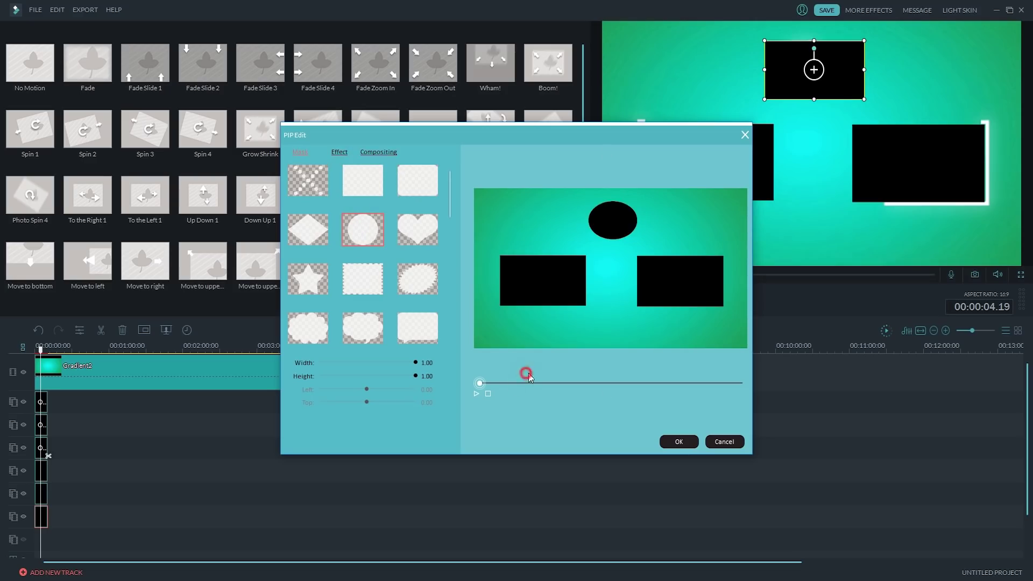
pyautogui.moveTo(528, 375); pyautogui.dragTo(579, 388)
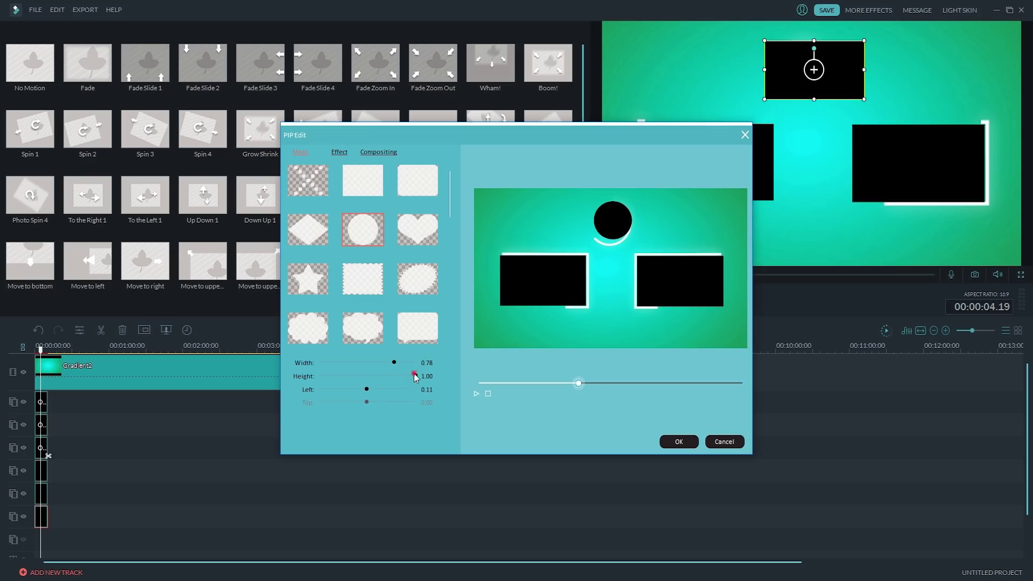
pyautogui.click(681, 442)
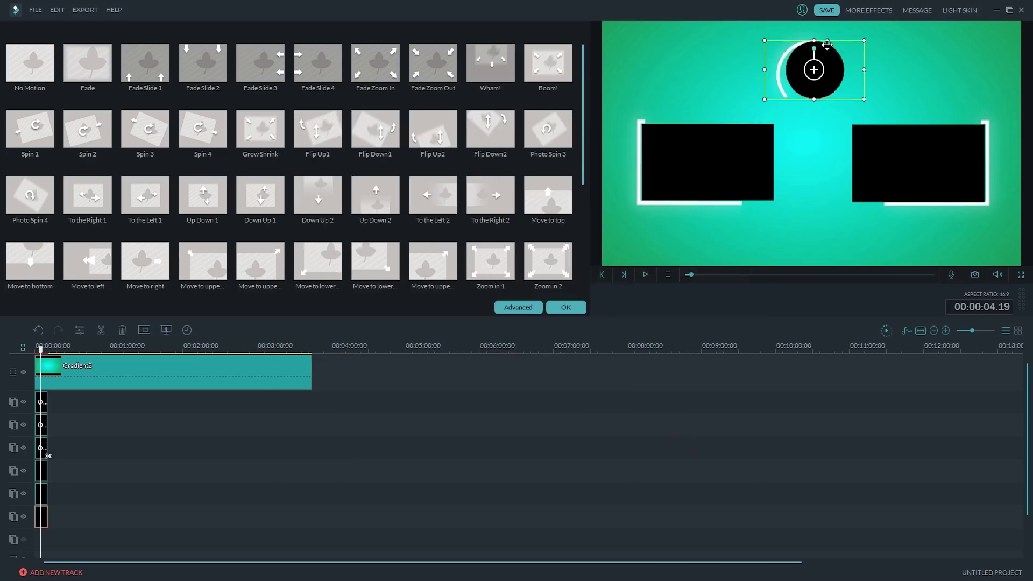
# Center the black circle inside the animated circle outline, preview it from the start, and close the motion settings.
pyautogui.moveTo(827, 68)
pyautogui.mouseDown()
pyautogui.moveTo(816, 74)
pyautogui.moveTo(825, 70)
pyautogui.mouseUp()
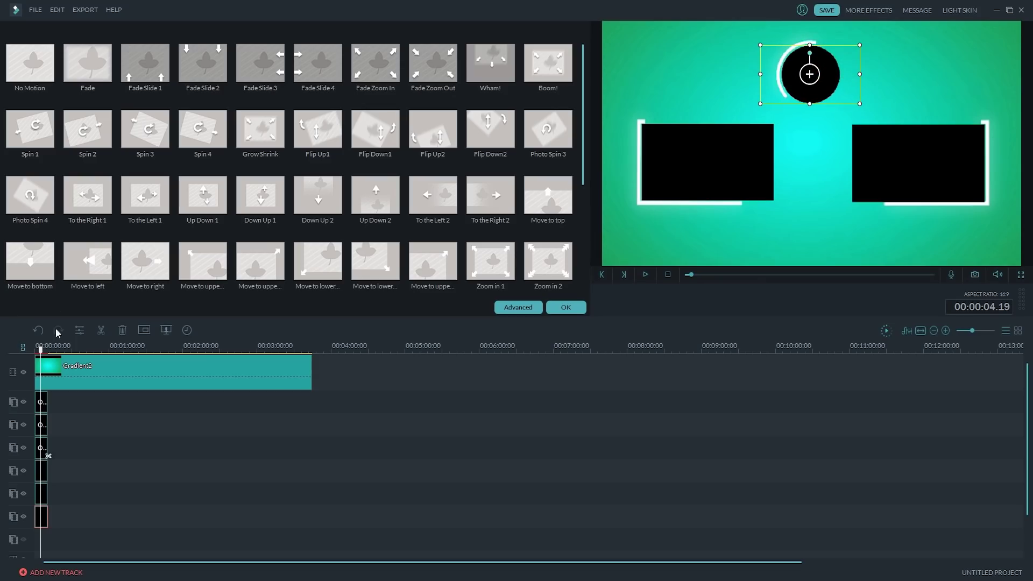
pyautogui.moveTo(42, 352); pyautogui.dragTo(12, 351)
pyautogui.press('space')
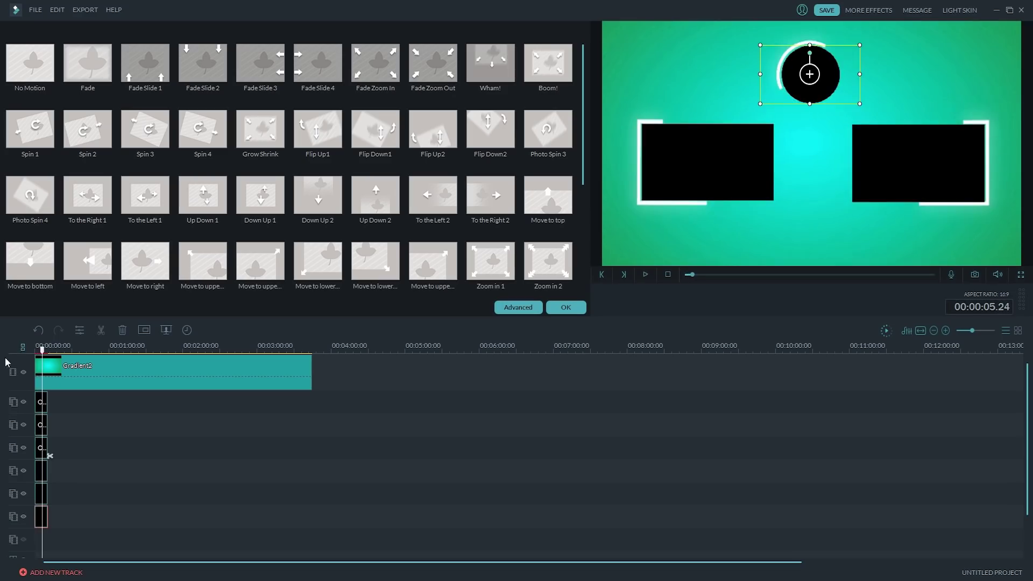
pyautogui.click(558, 313)
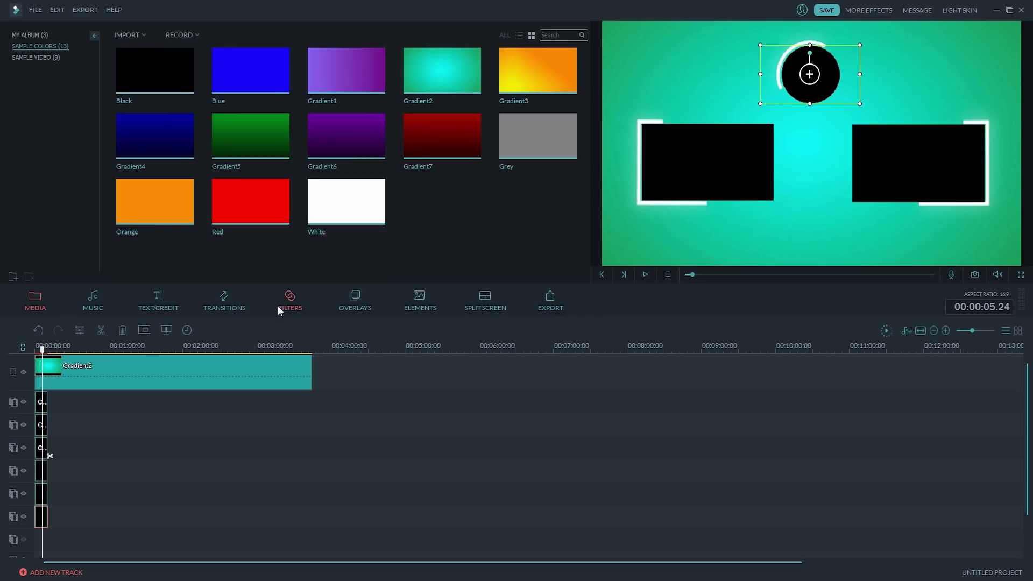
# Add the Title 1 preset at the start of the text track and open it for advanced editing.
pyautogui.click(168, 300)
pyautogui.click(44, 124)
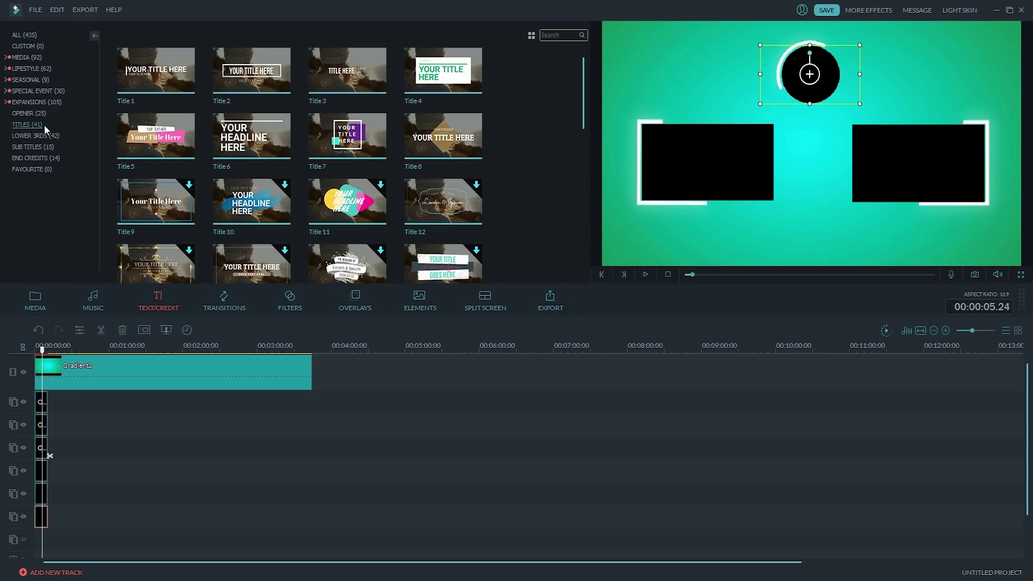
pyautogui.click(143, 76)
pyautogui.moveTo(42, 532); pyautogui.dragTo(37, 535)
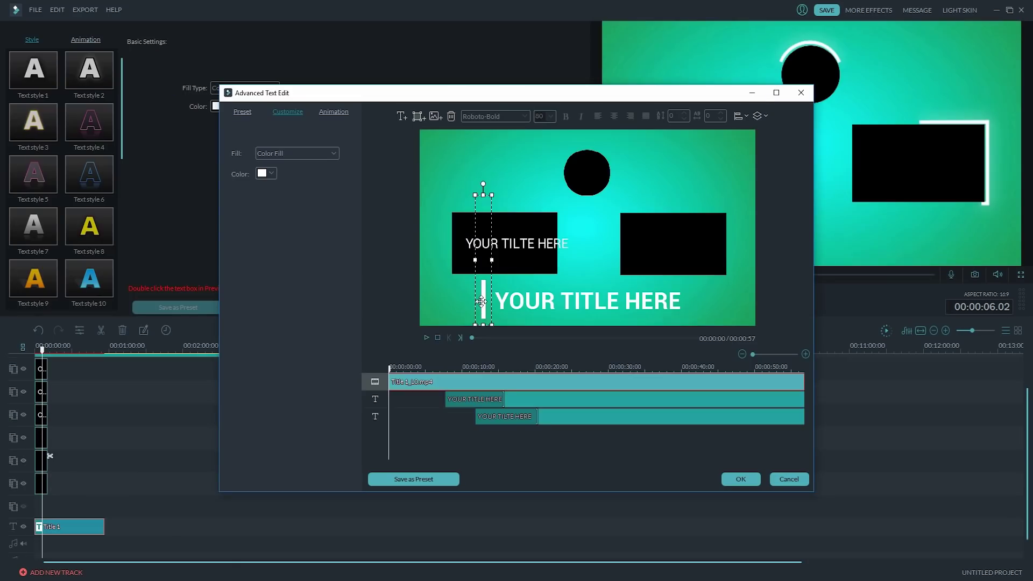
# Delete the vertical bar and the smaller text line from the title, keeping only the large heading.
pyautogui.press('Delete')
pyautogui.click(499, 245)
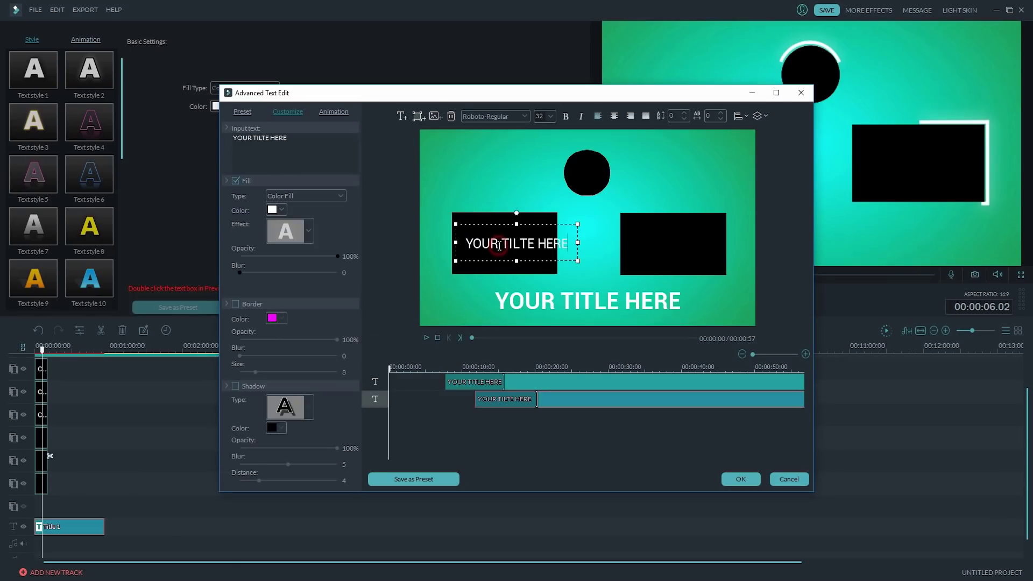
pyautogui.press('Delete')
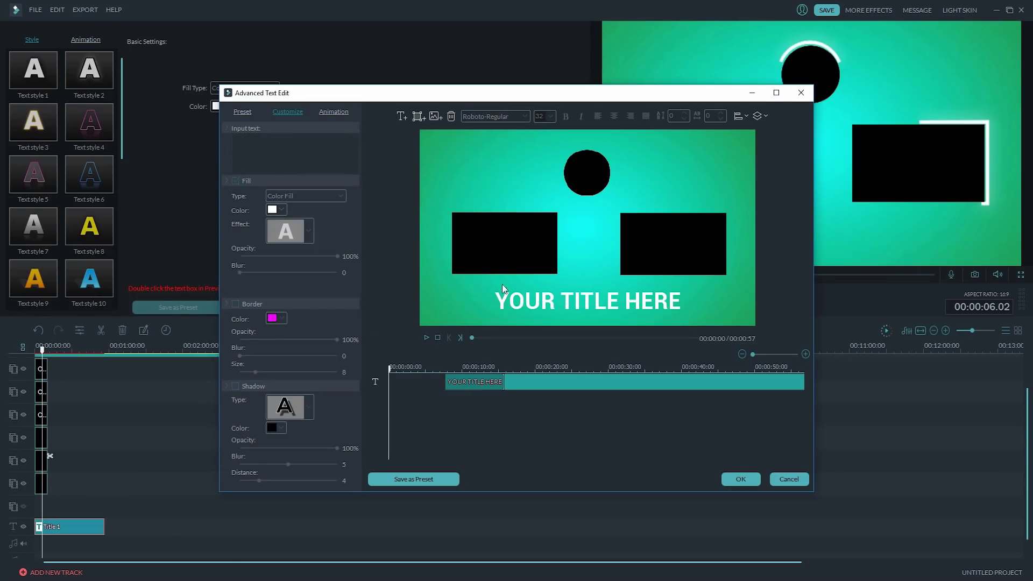
# Change the heading to THANKS FOR WATCHING, center it below the black boxes, and apply the title edits.
pyautogui.click(563, 309)
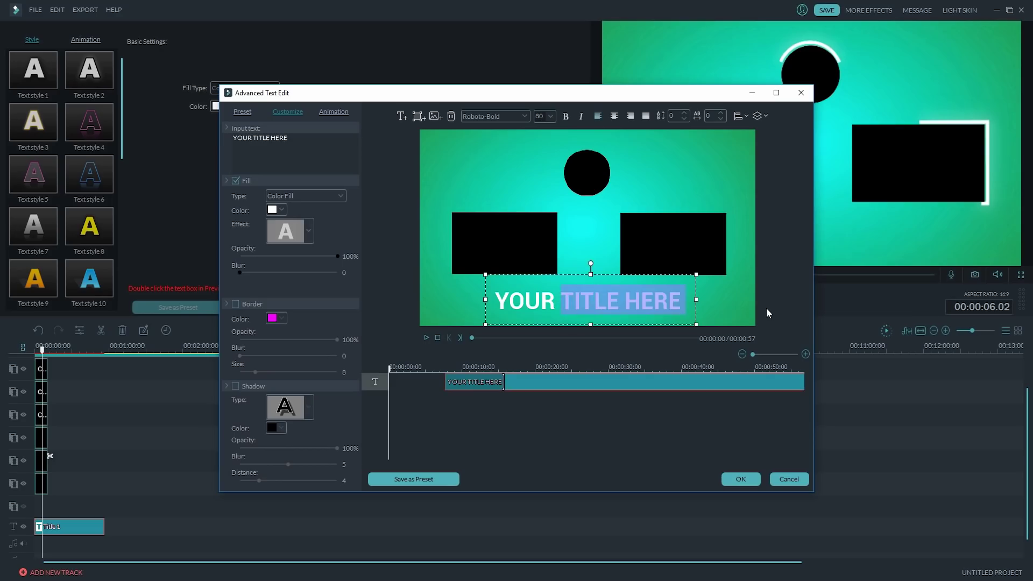
pyautogui.press('BackSpace')
pyautogui.write('TH')
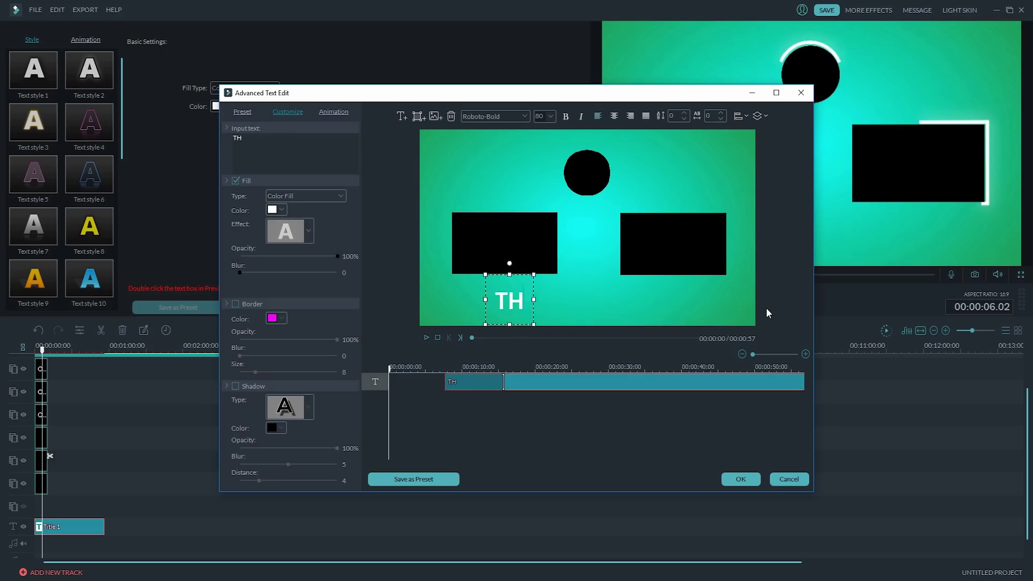
pyautogui.write('ANKS FOR WATCHING')
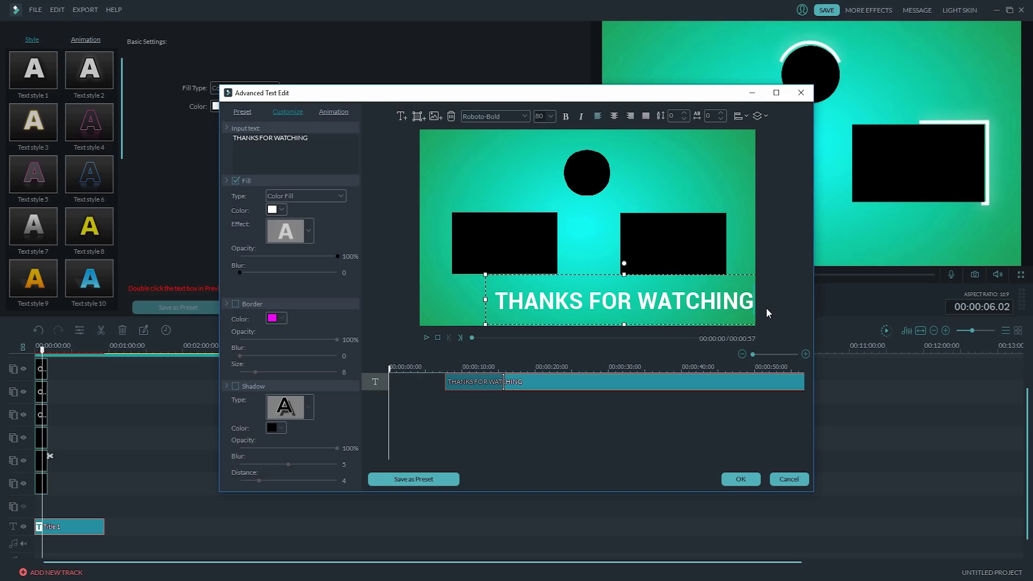
pyautogui.moveTo(484, 317); pyautogui.dragTo(449, 321)
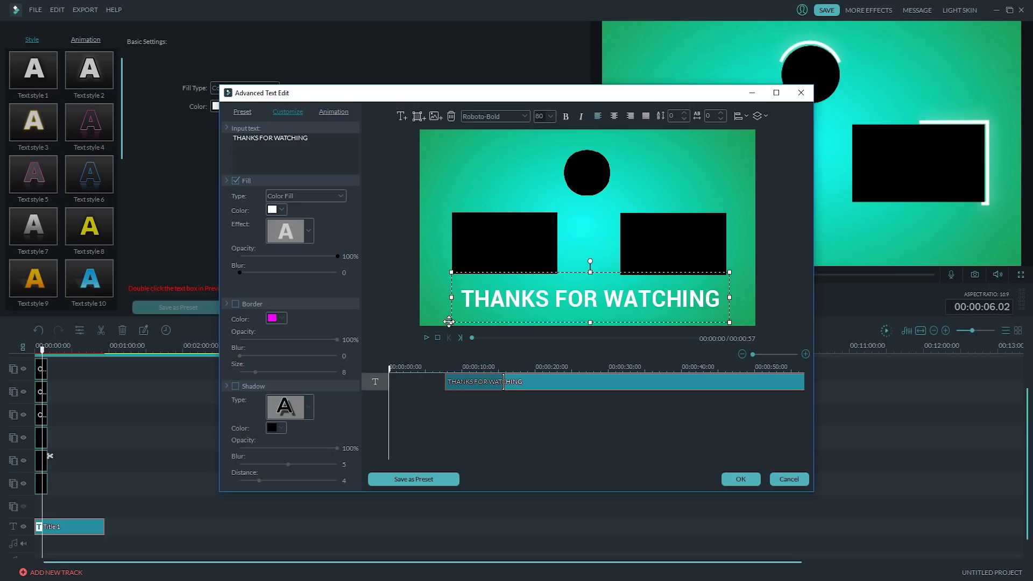
pyautogui.click(732, 485)
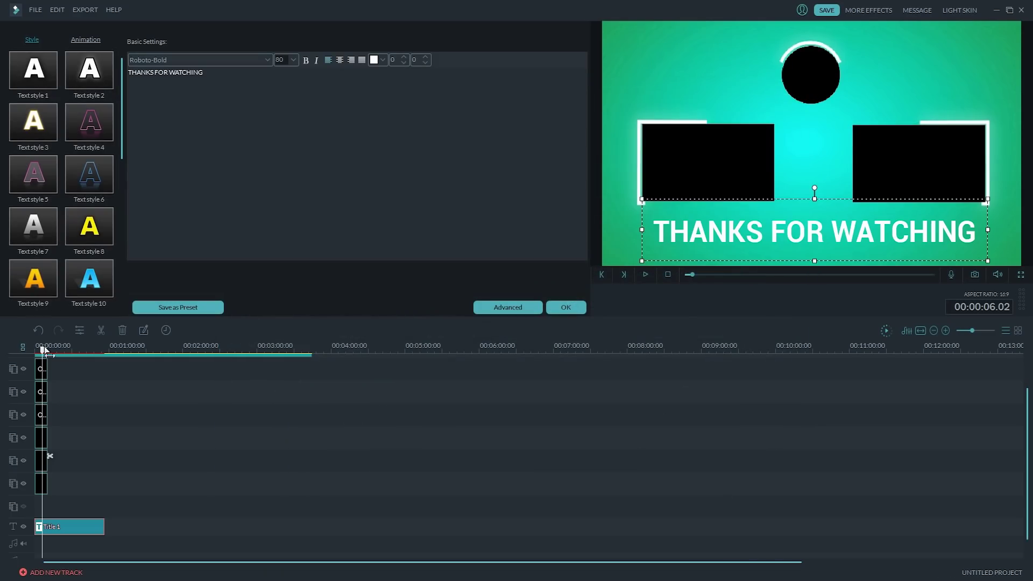
# Preview the outro and shift the THANKS FOR WATCHING text to the start of the title's internal timeline.
pyautogui.moveTo(42, 349); pyautogui.dragTo(1, 353)
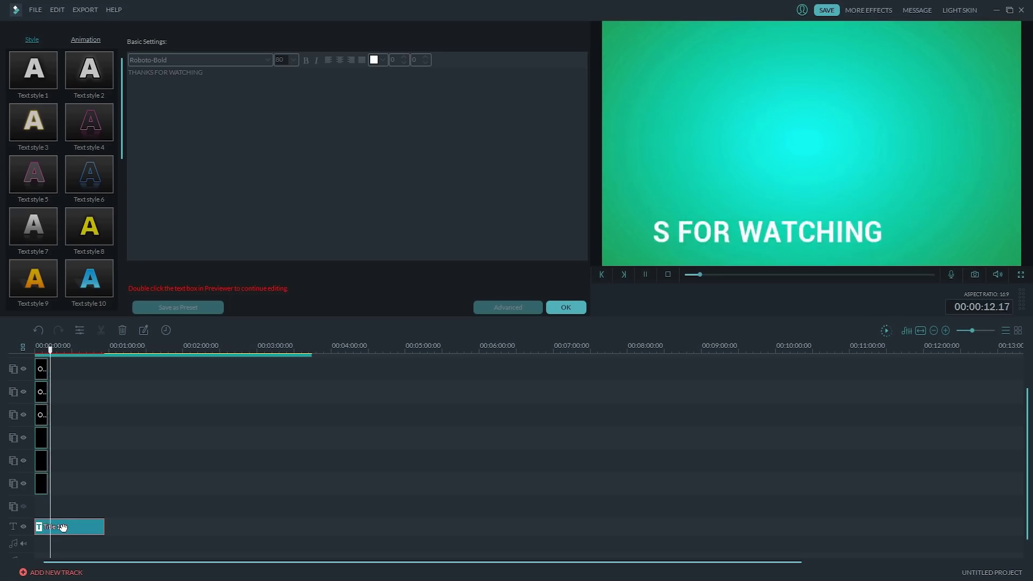
pyautogui.press('space')
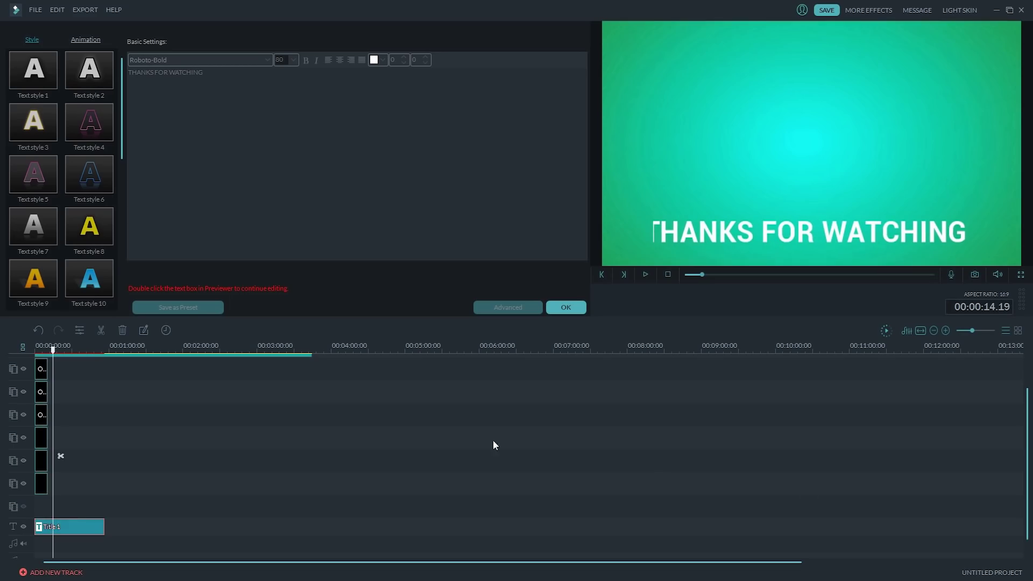
pyautogui.doubleClick(70, 522)
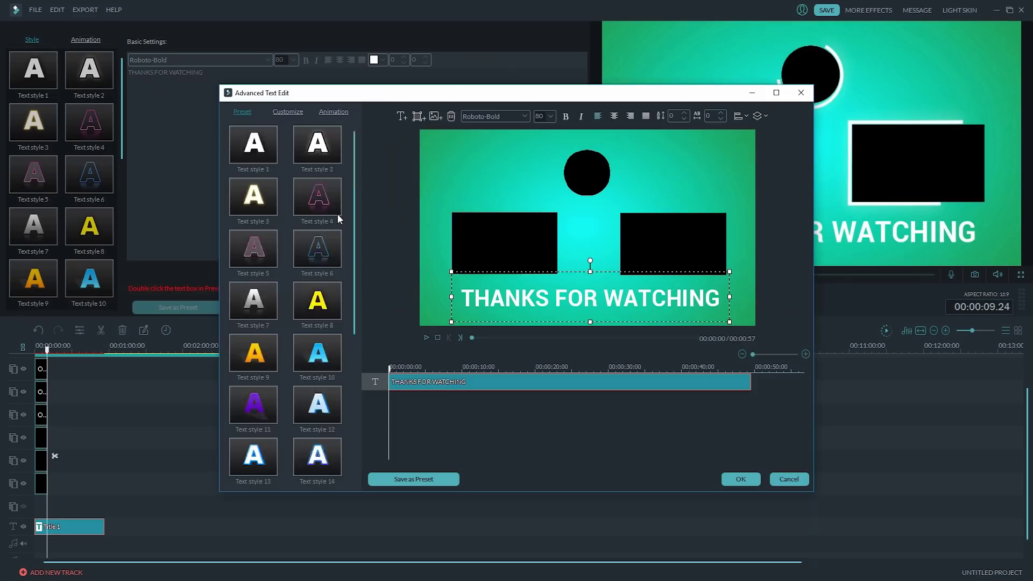
pyautogui.scroll(-5, 340, 215)
pyautogui.moveTo(598, 385); pyautogui.dragTo(592, 387)
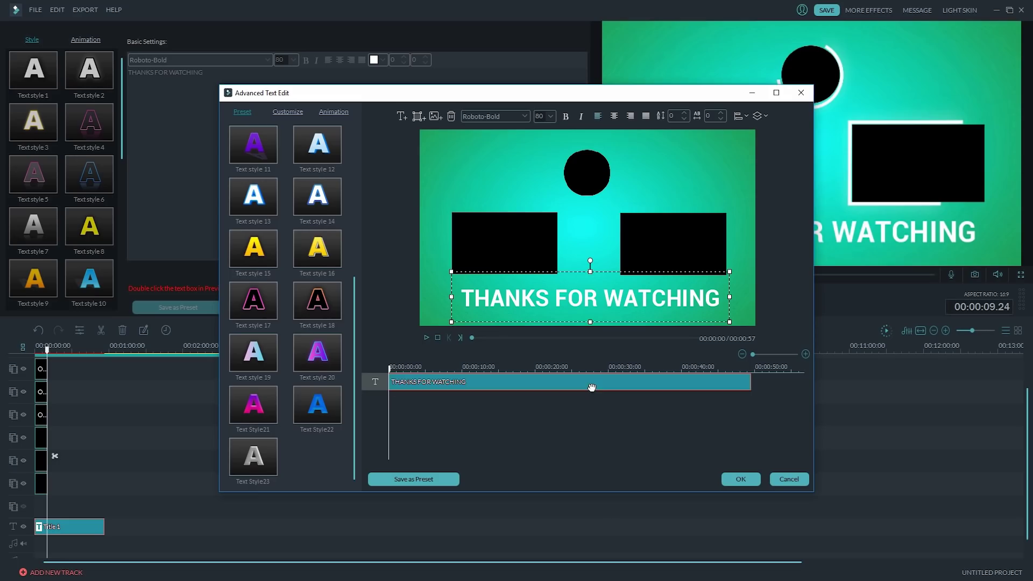
pyautogui.click(740, 476)
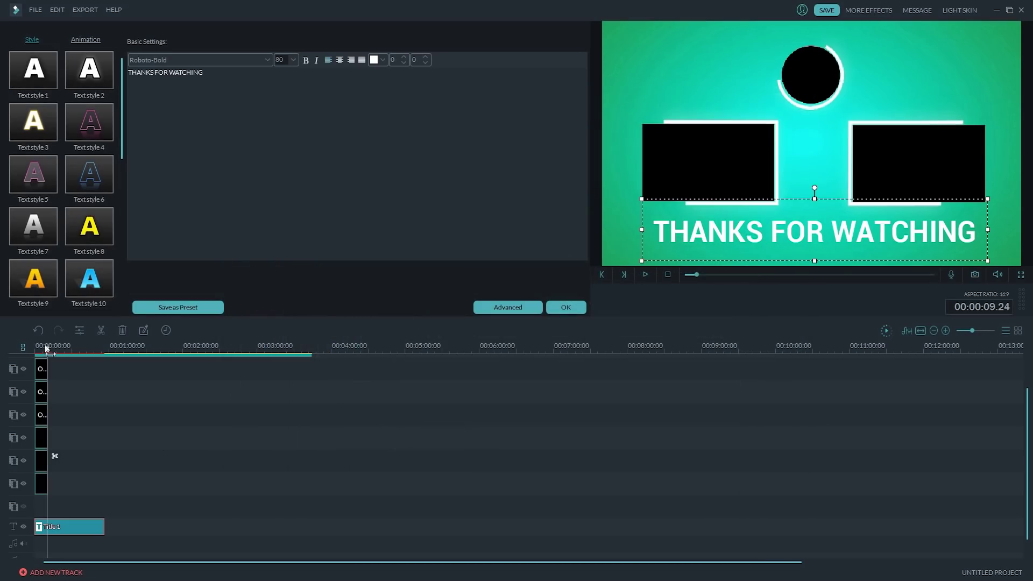
# Shorten the title clip to about 11 seconds to match the overlay clips, preview it, and close the text editor.
pyautogui.moveTo(89, 531); pyautogui.dragTo(49, 531)
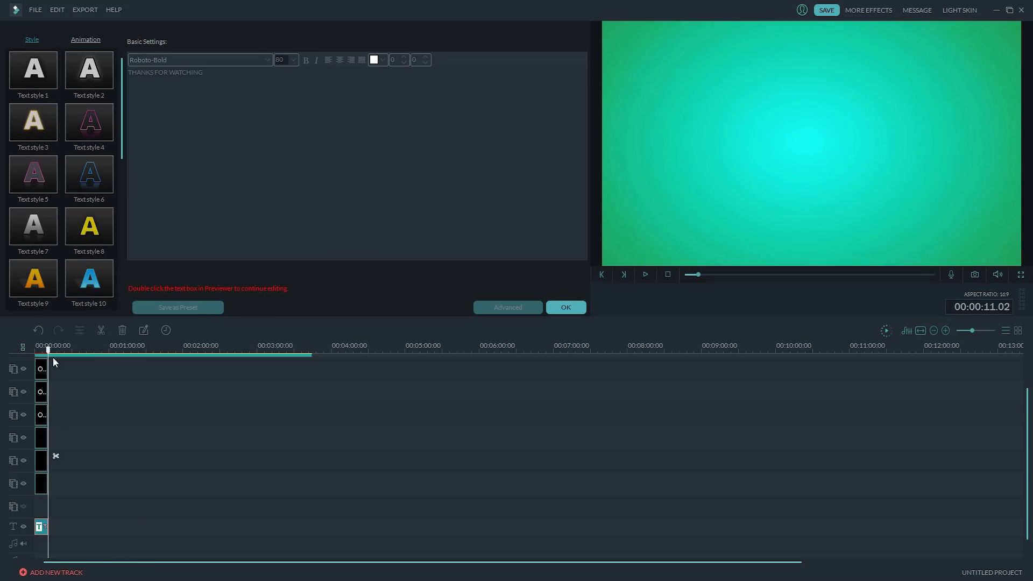
pyautogui.moveTo(49, 351); pyautogui.dragTo(34, 351)
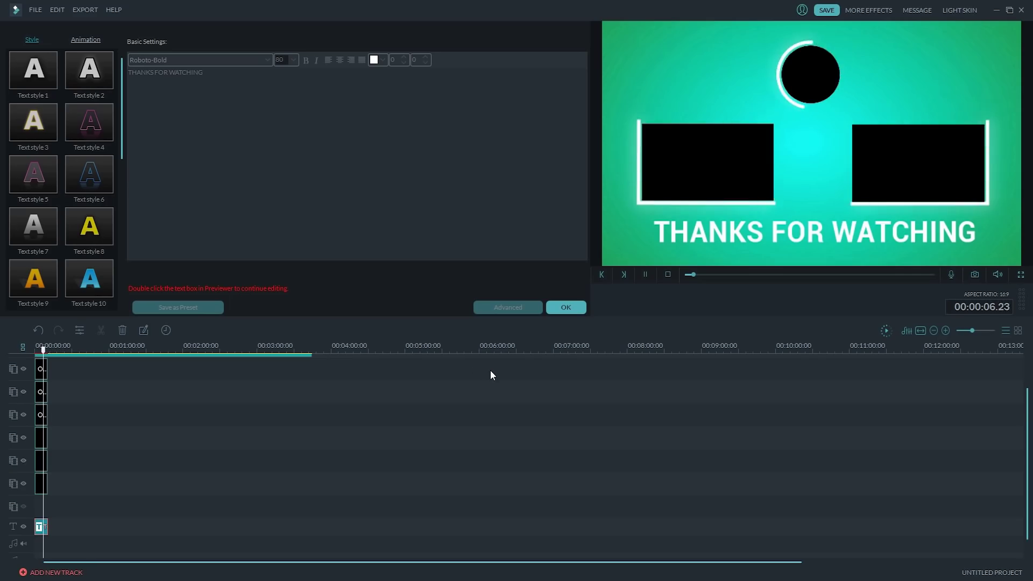
pyautogui.click(563, 306)
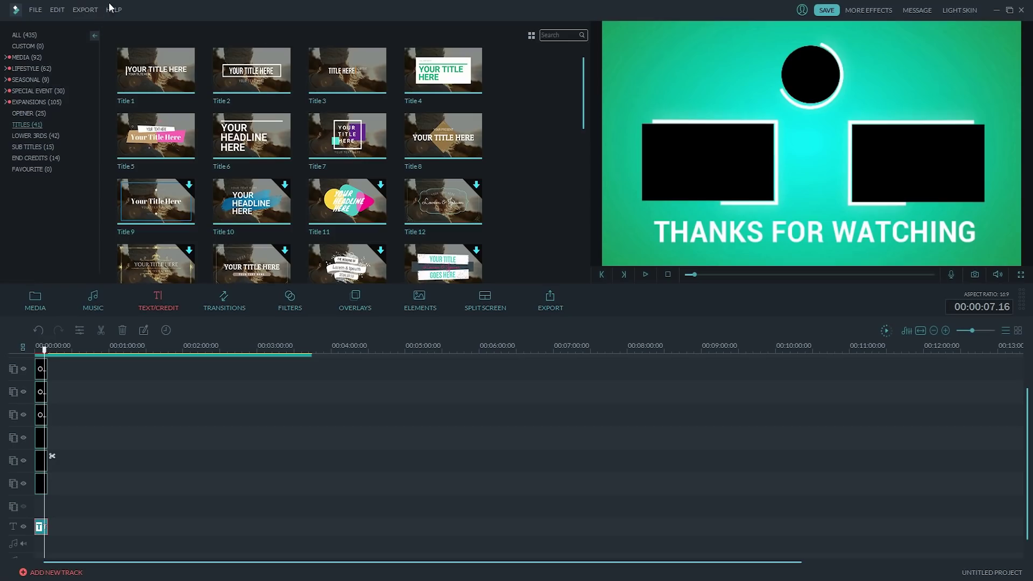
# Start exporting the video as MP4, name the output file Custom, and open the export settings.
pyautogui.click(84, 11)
pyautogui.click(90, 24)
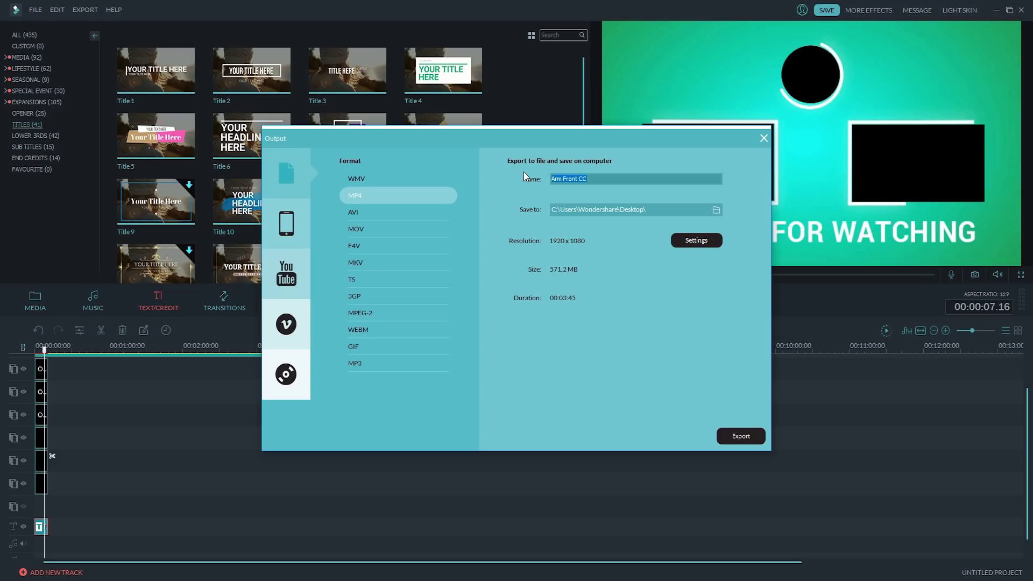
pyautogui.write('Custom')
pyautogui.click(720, 240)
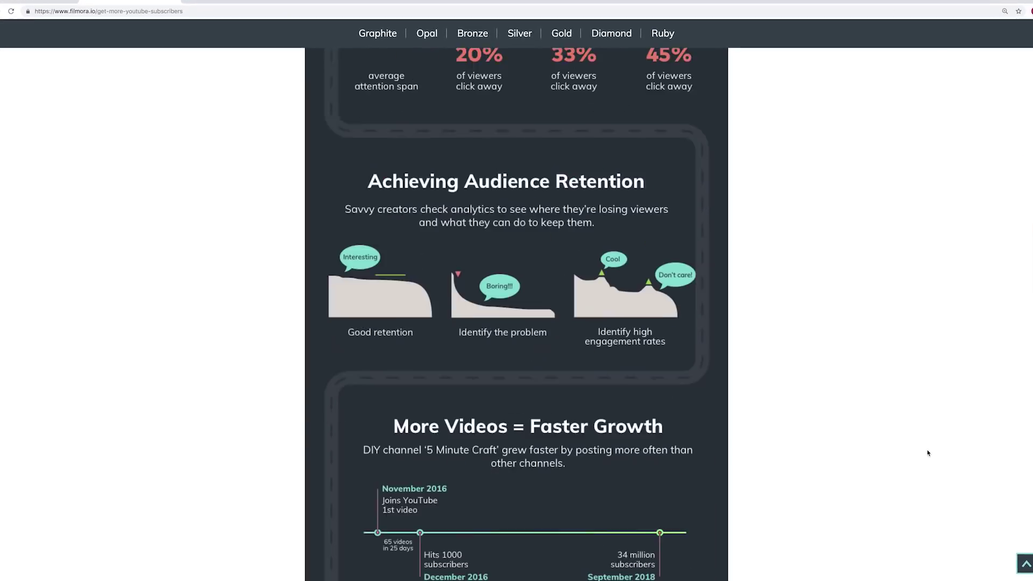
pyautogui.scroll(-15, 936, 456)
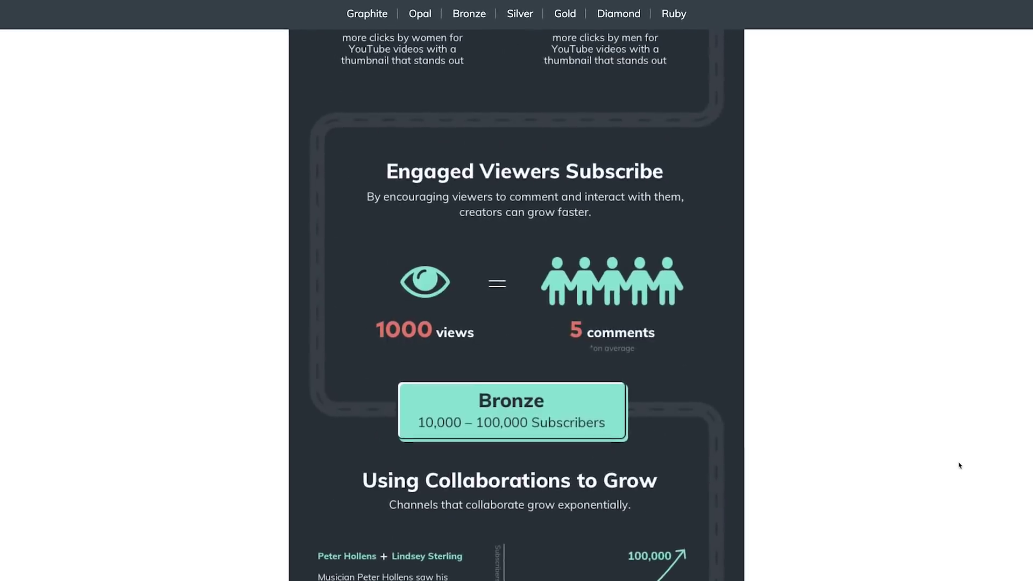
pyautogui.scroll(-20, 966, 468)
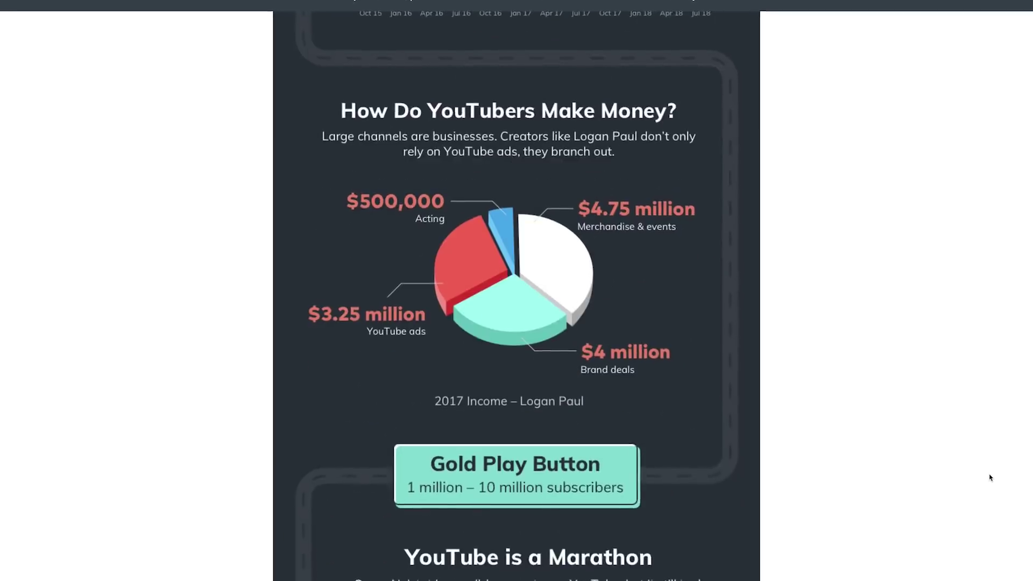